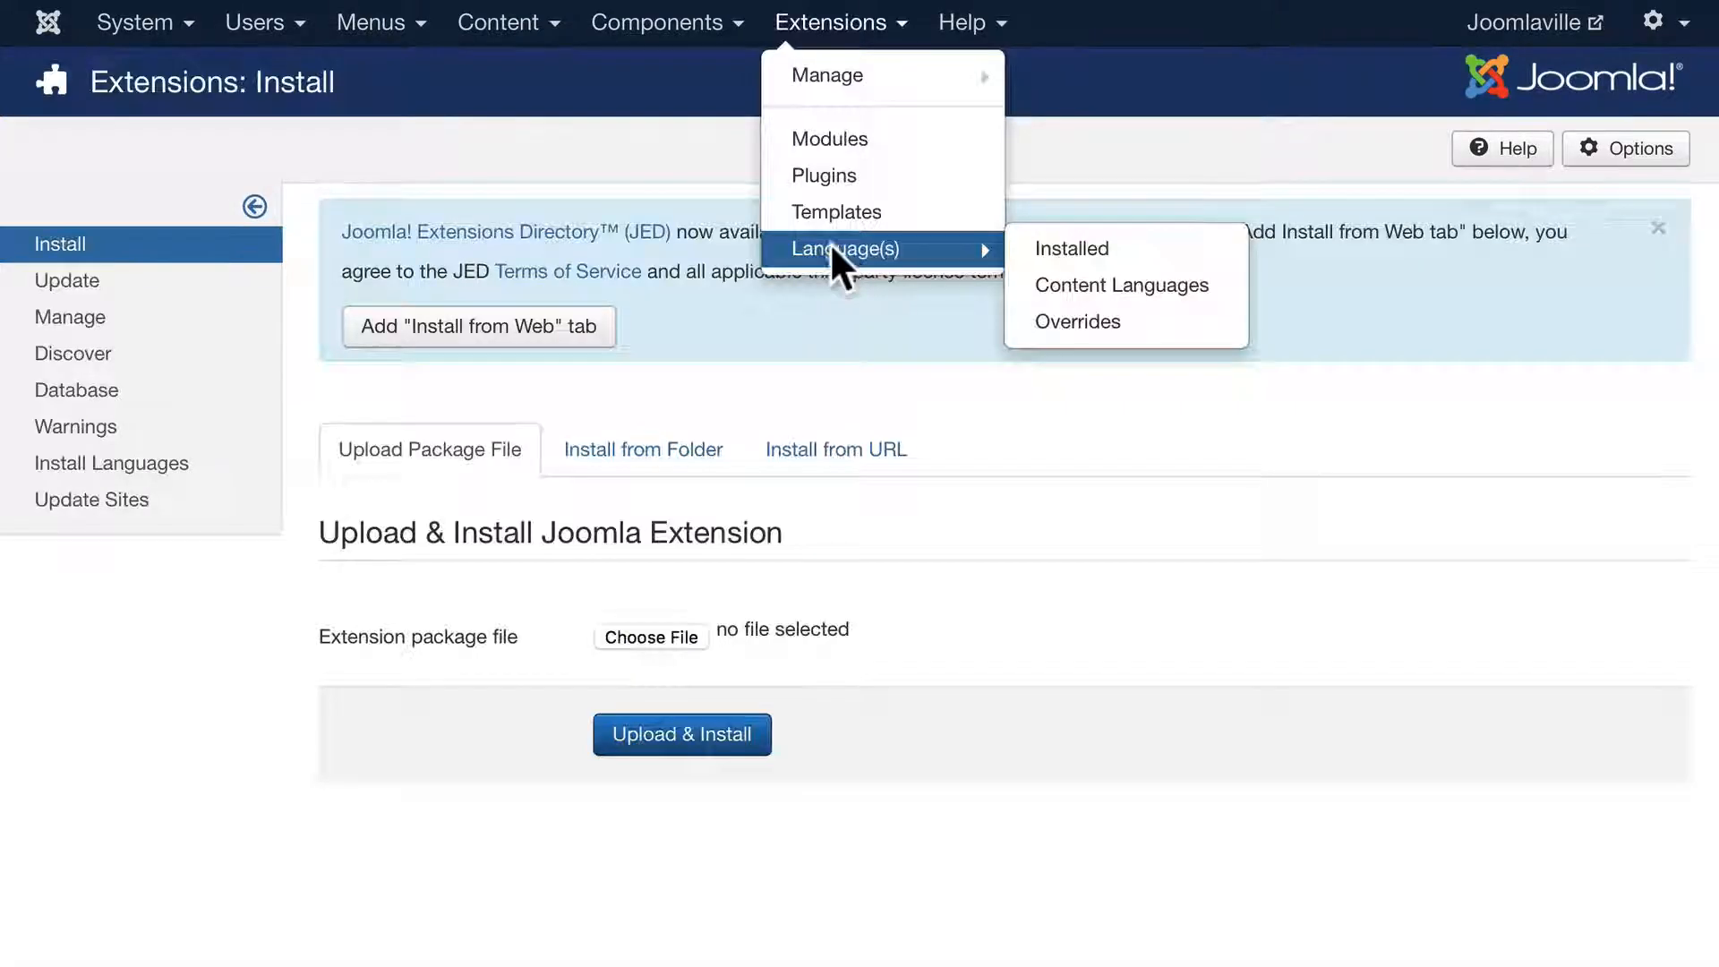
Find the French CA language pack among the installable languages and install it.
click(833, 250)
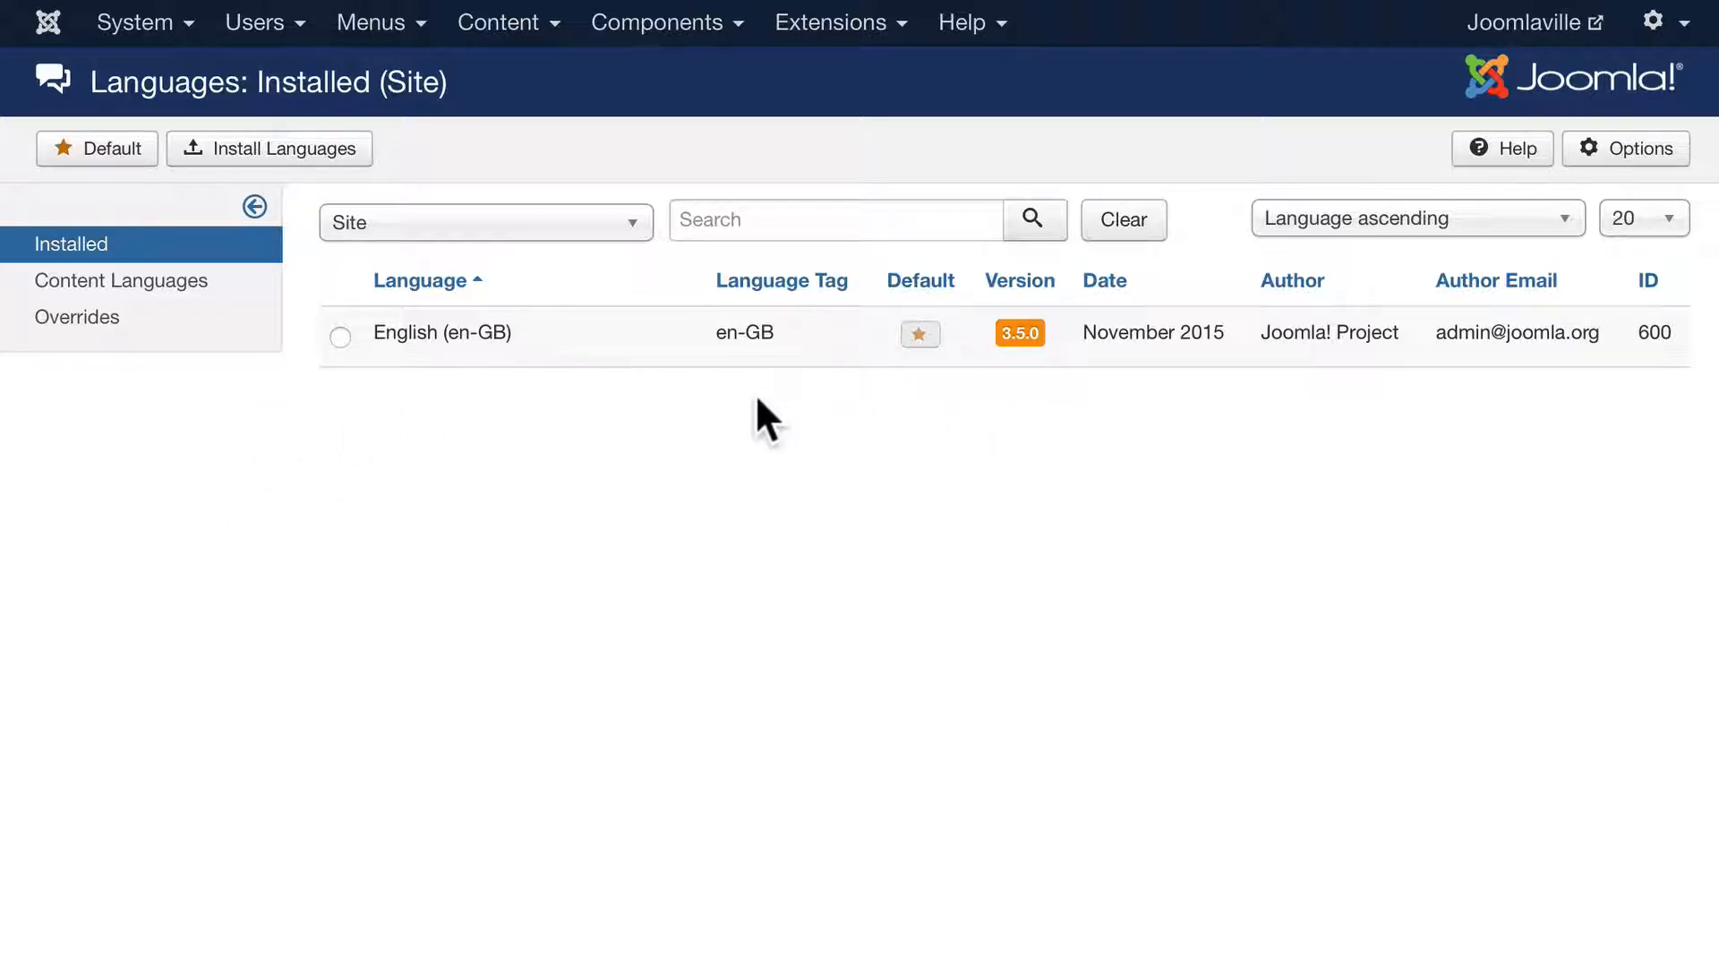
click(271, 145)
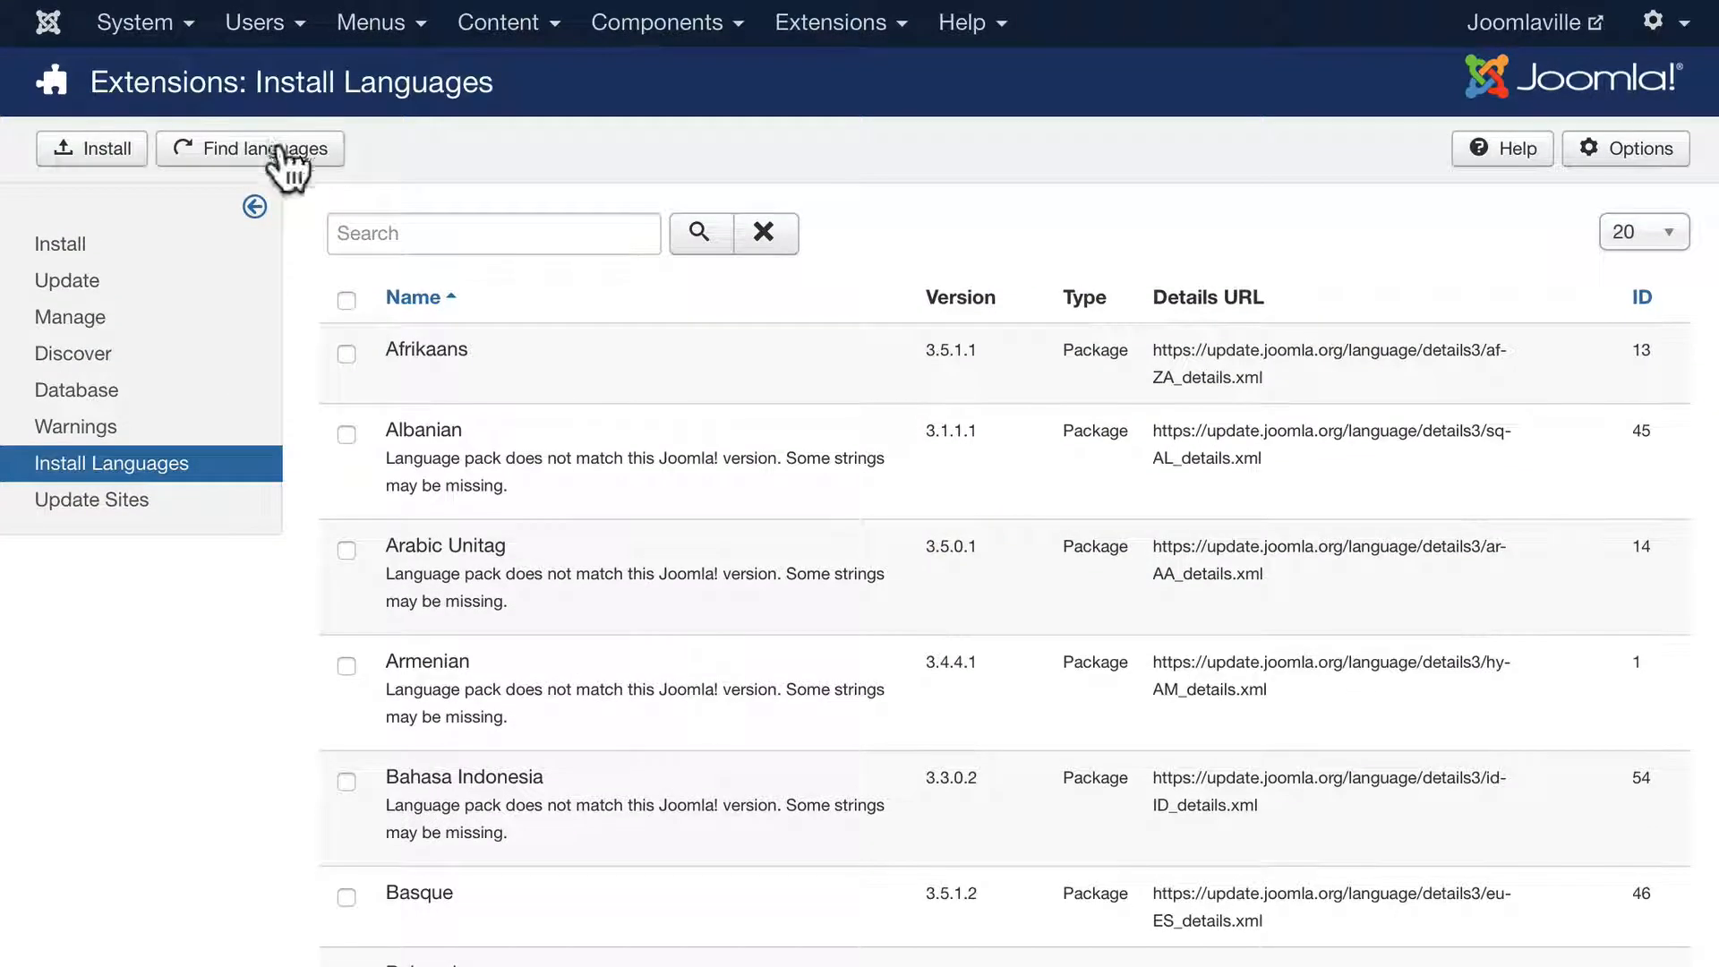
scroll(525, 634, down, 15)
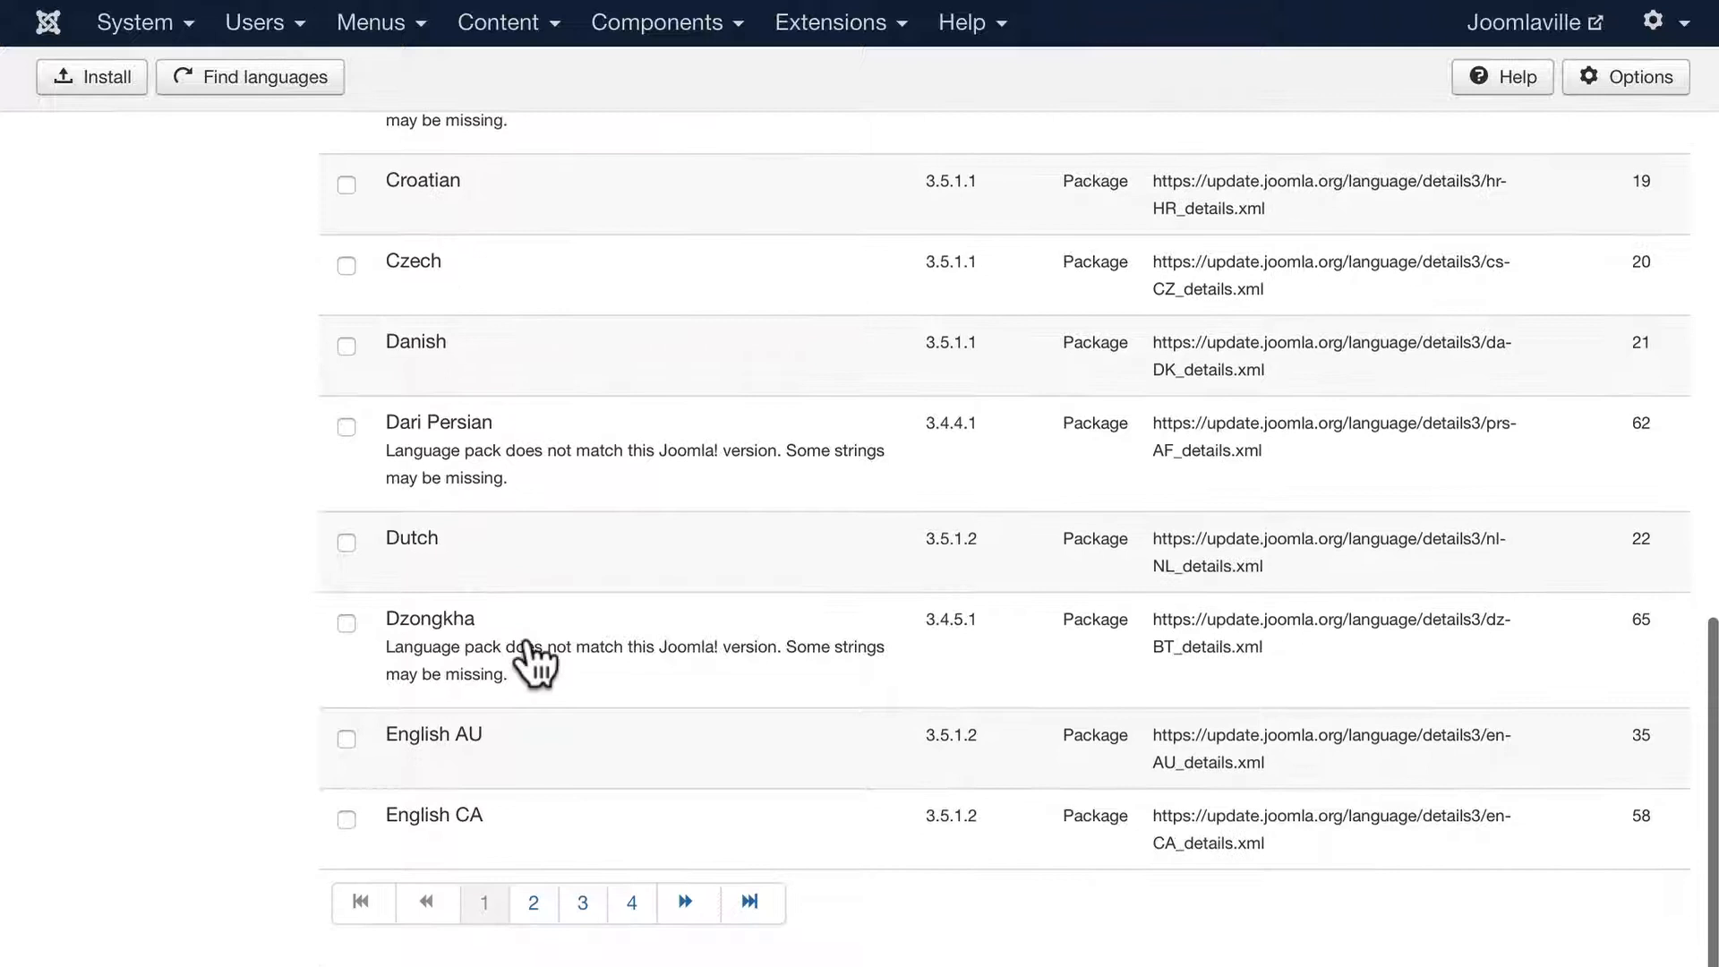
click(537, 901)
click(346, 771)
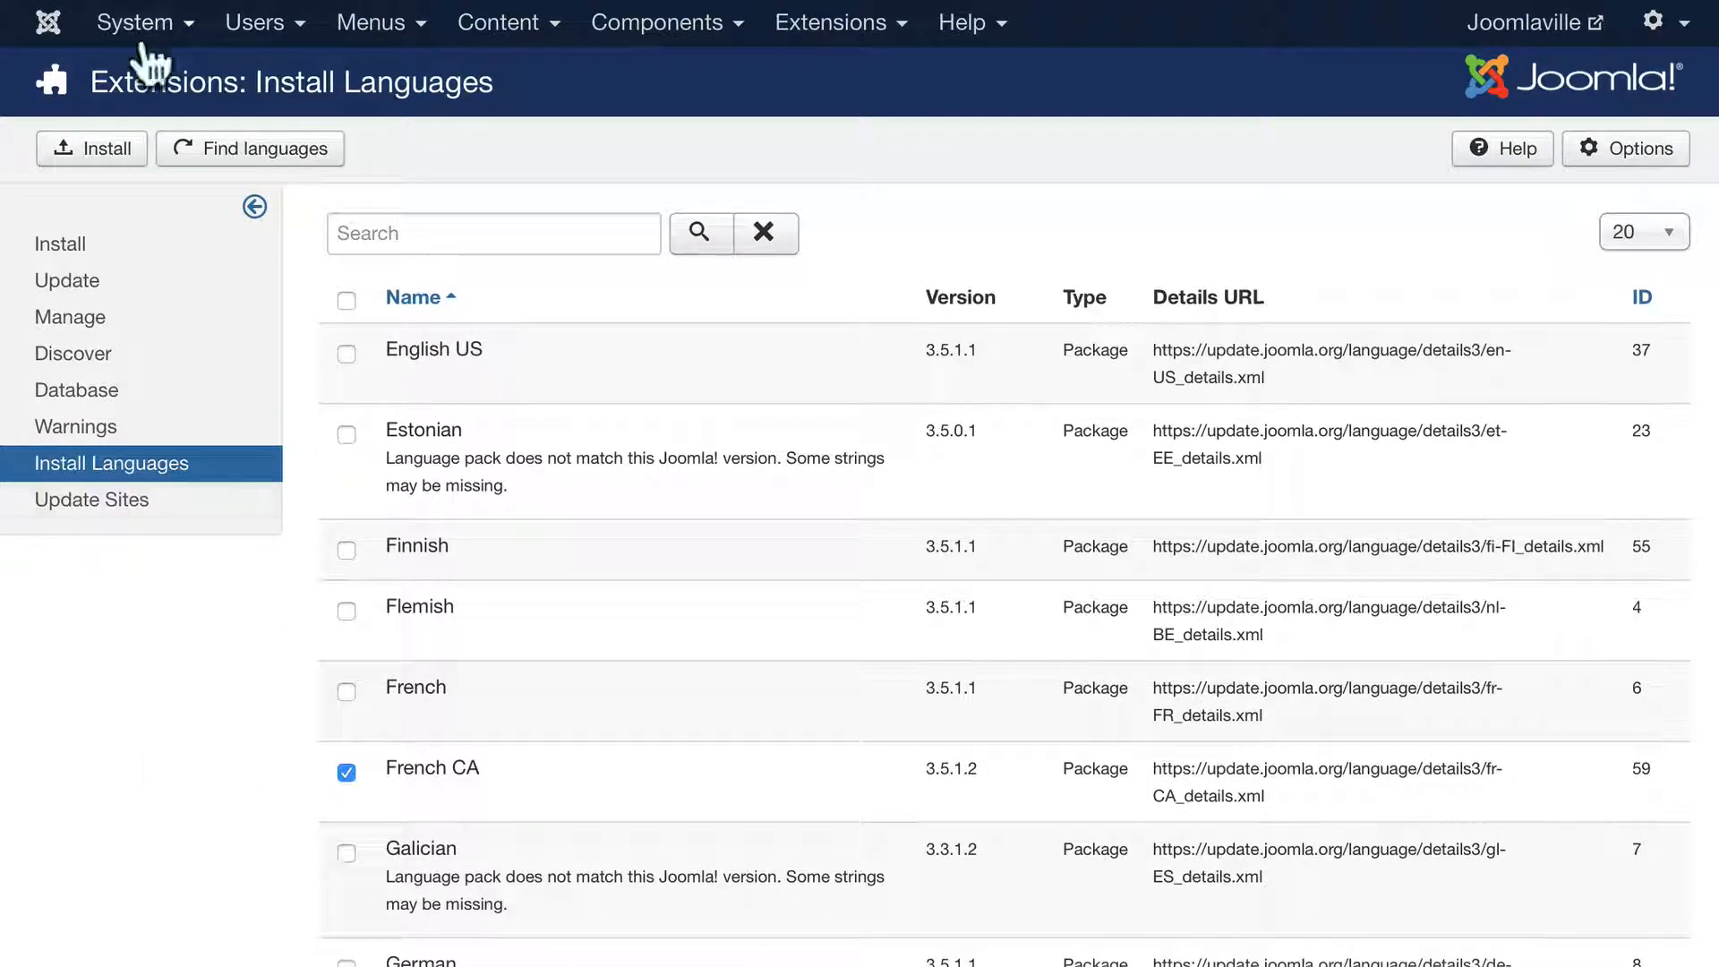
click(85, 150)
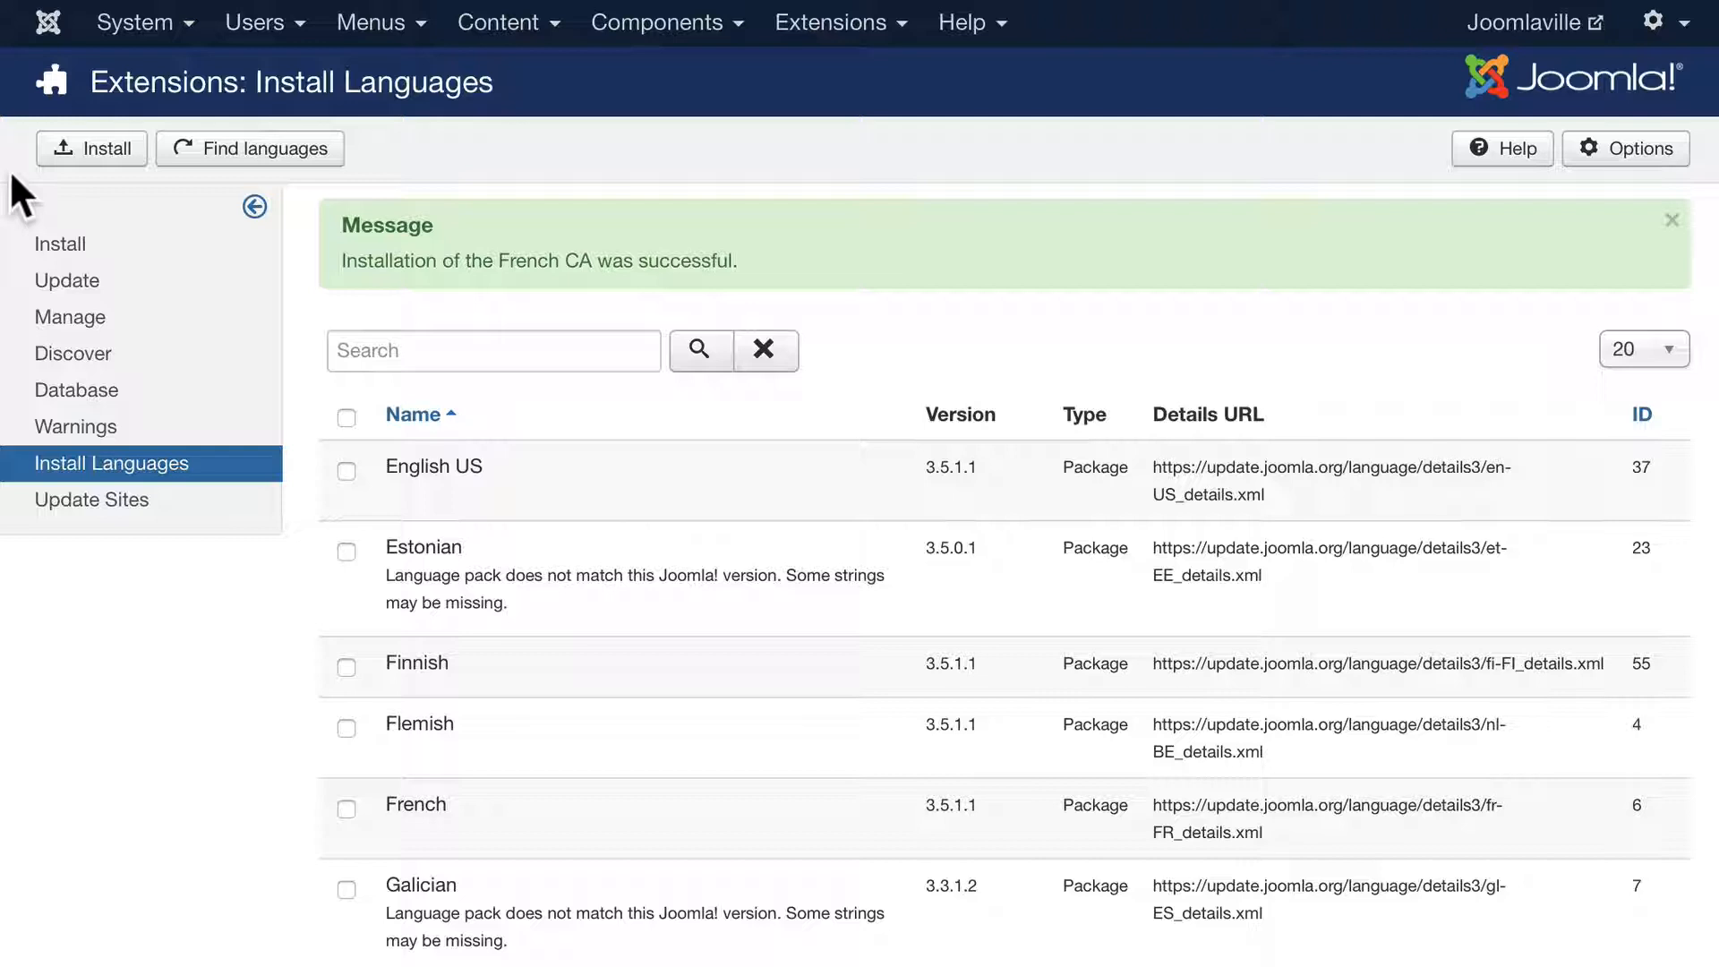
Set French Canadian (fr-CA) as the default language for the Administrator area in the installed languages.
click(810, 27)
mouse_move(829, 248)
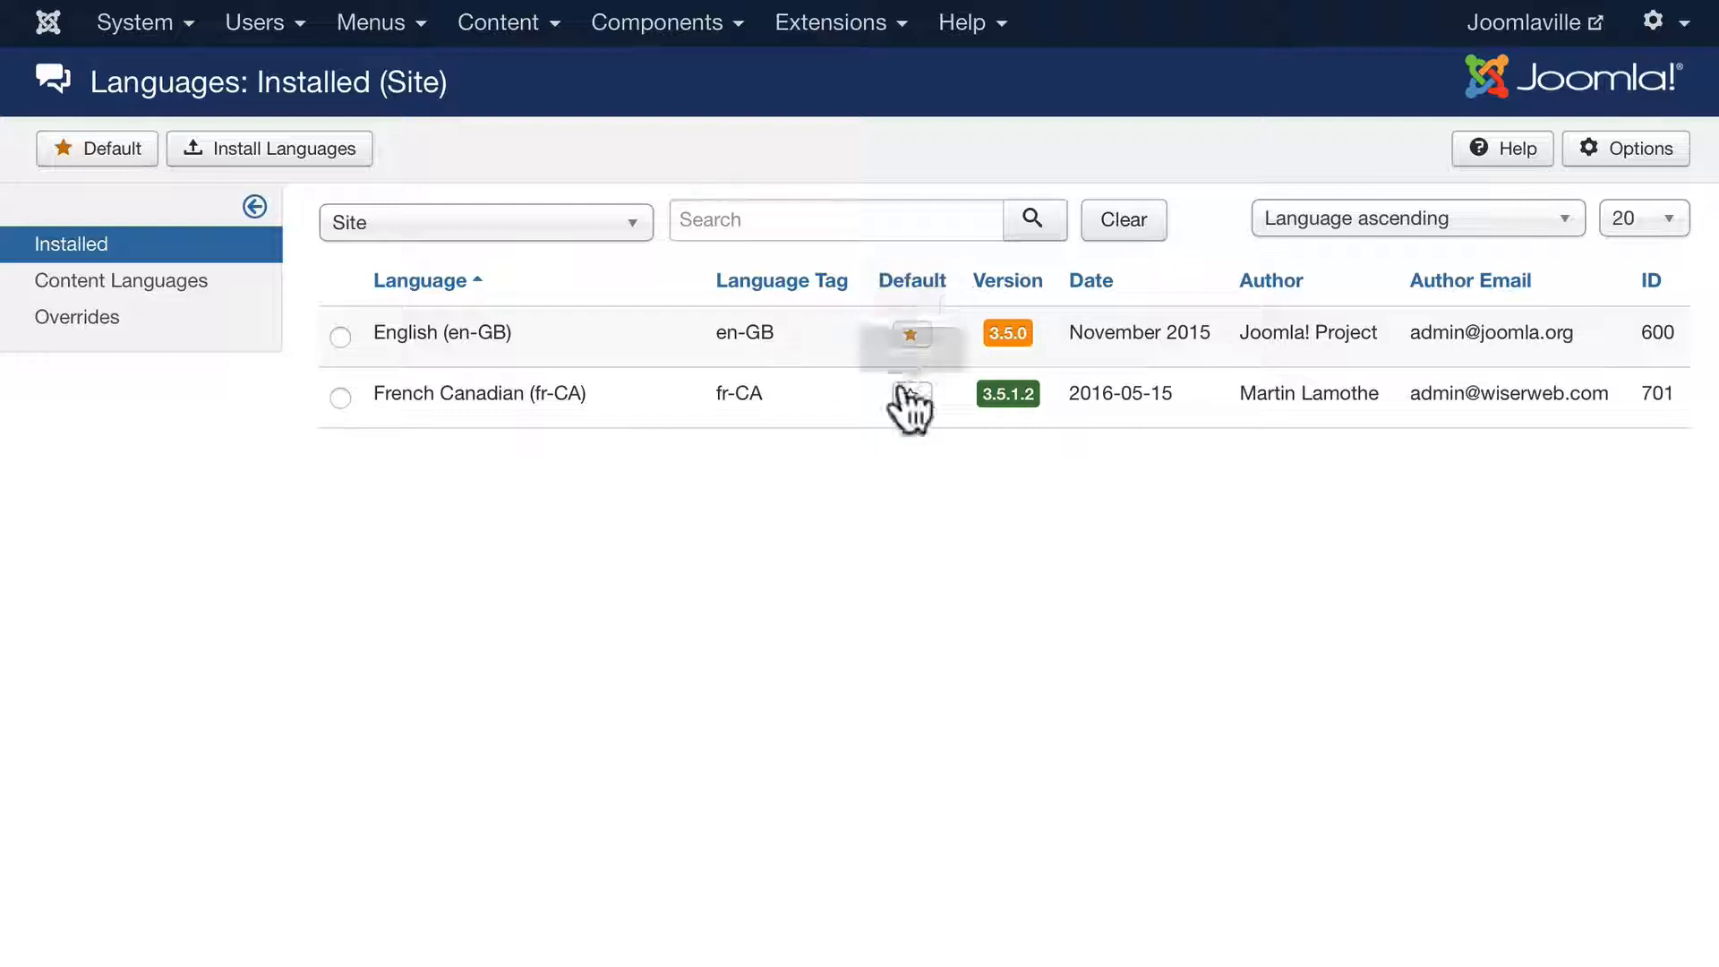
click(452, 231)
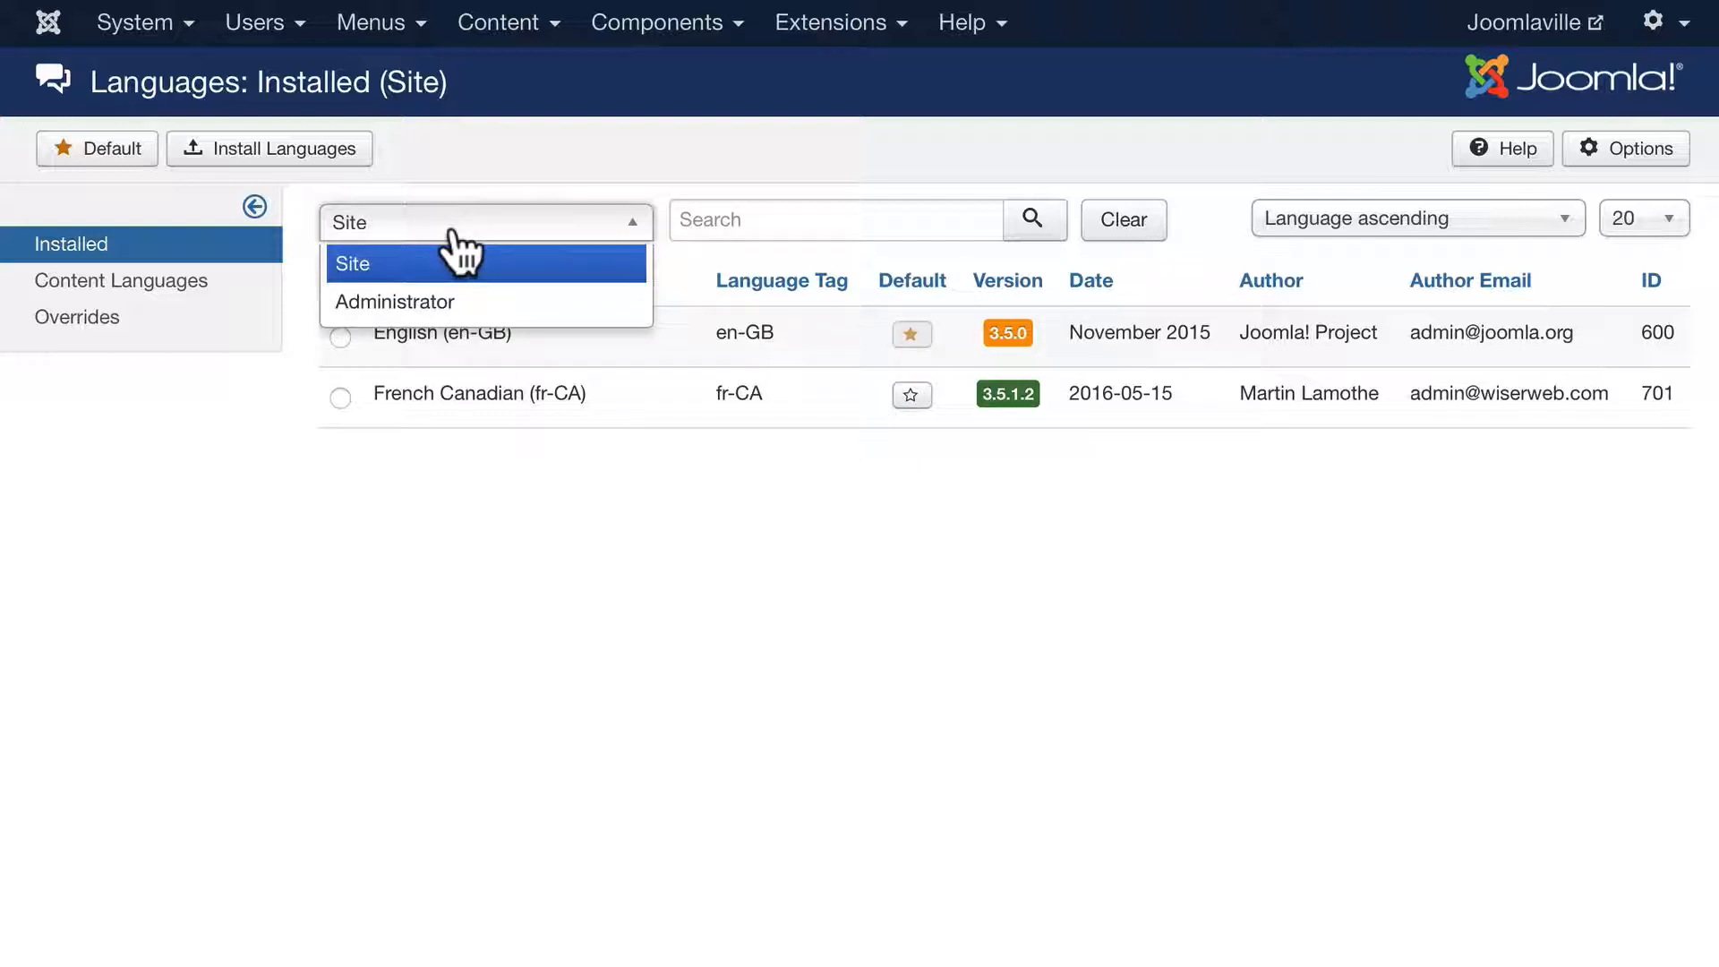
click(449, 301)
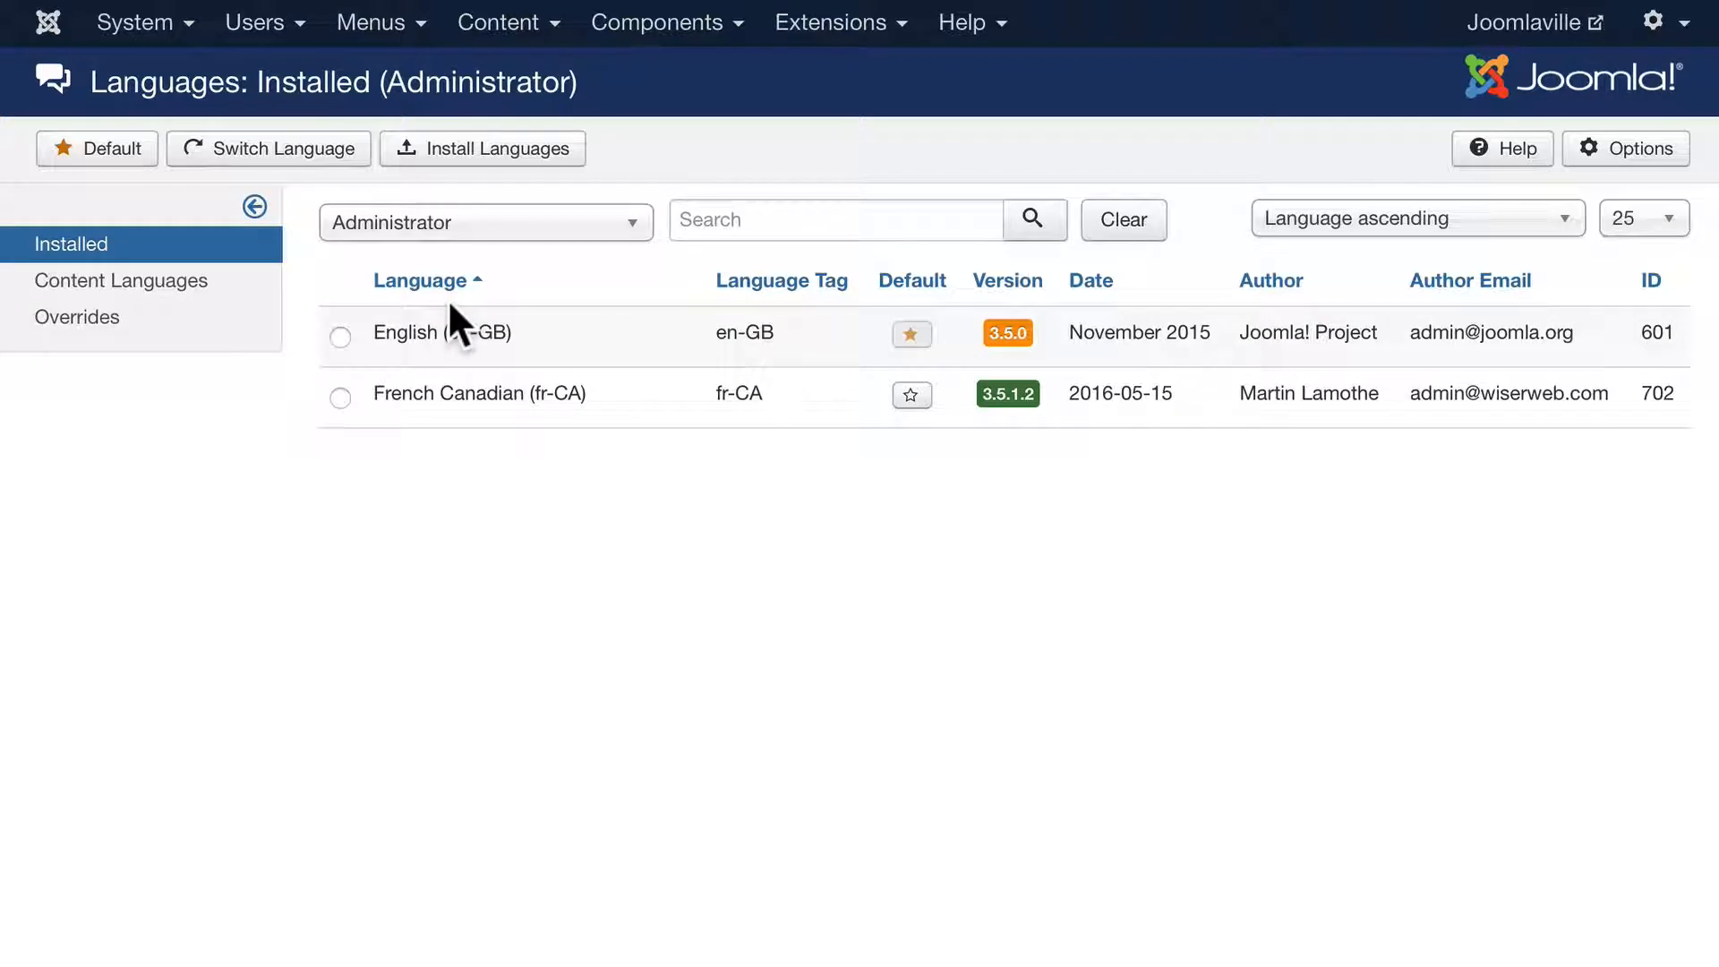
click(911, 395)
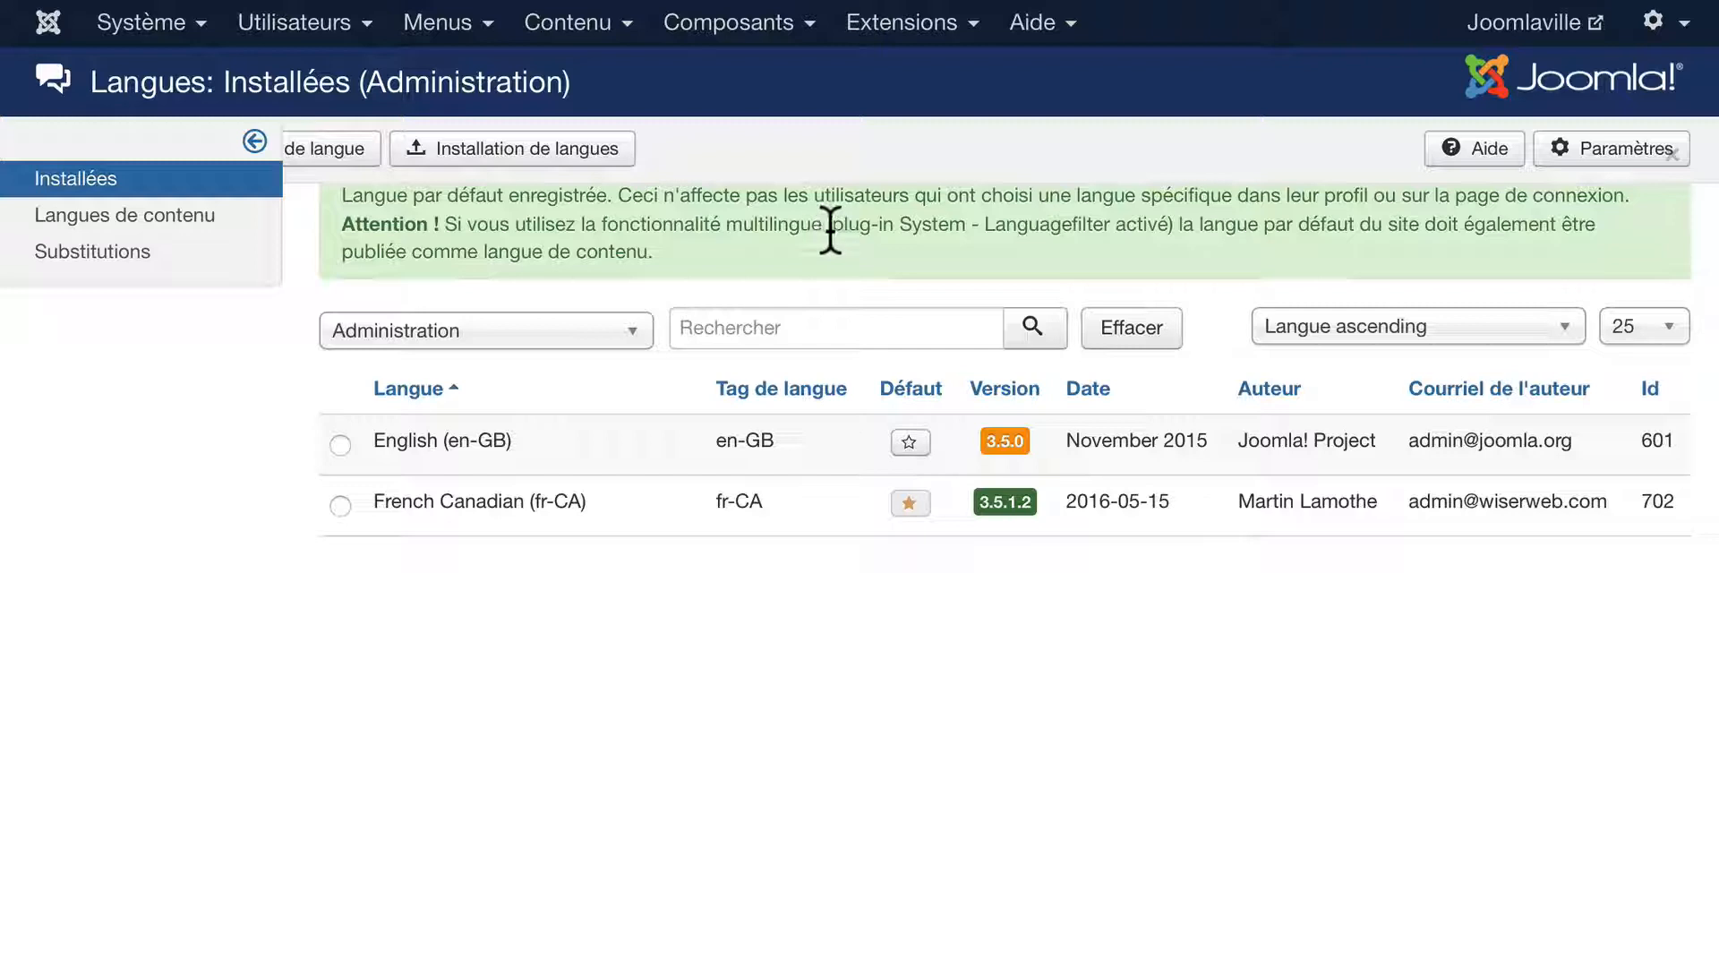
Open the public site for preview and set French Canadian (fr-CA) as the default language for the Site.
click(1533, 25)
scroll(741, 208, up, 1)
click(369, 405)
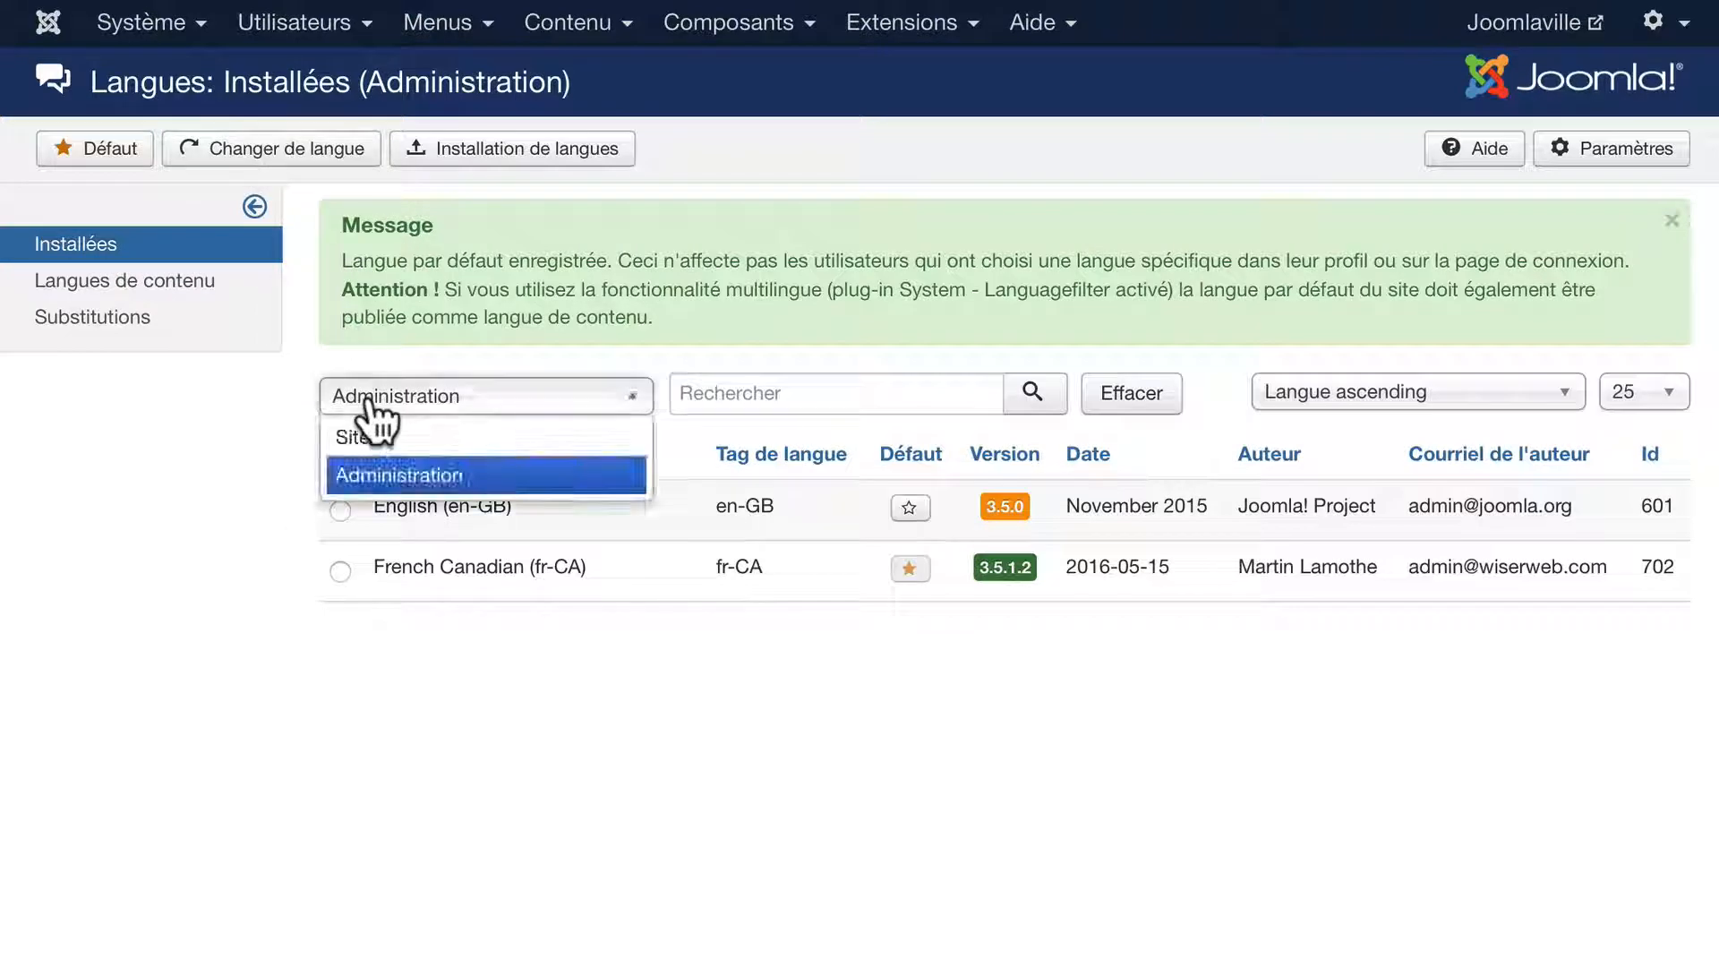
click(363, 433)
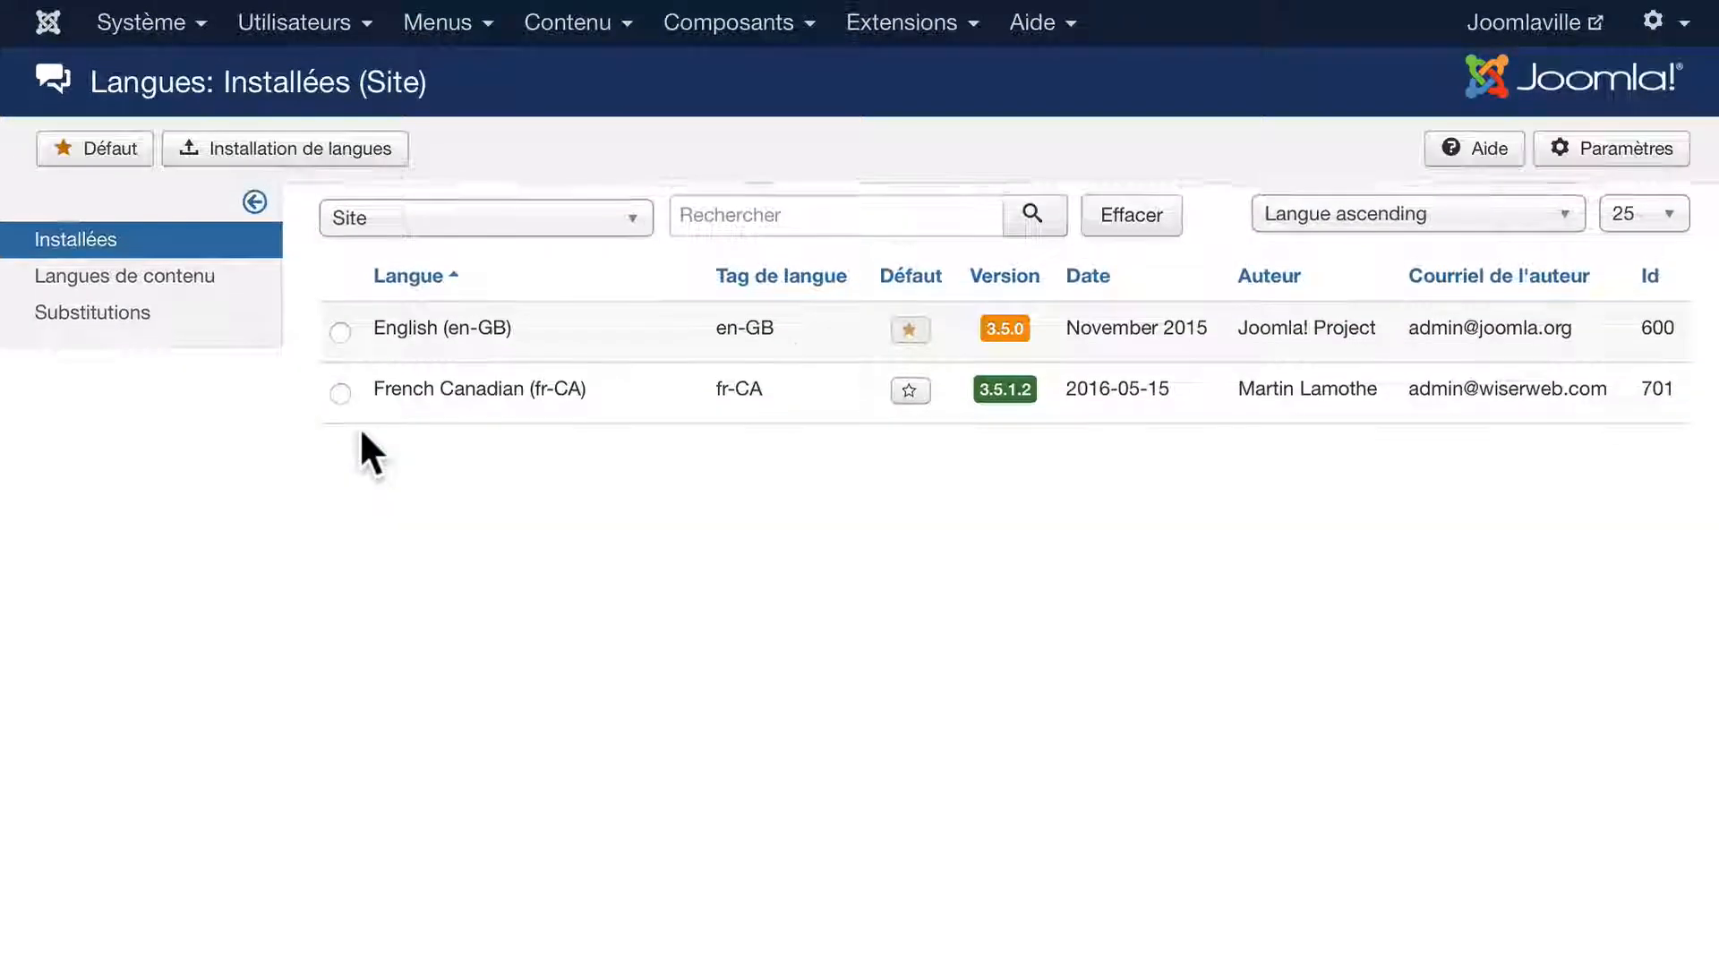
click(910, 394)
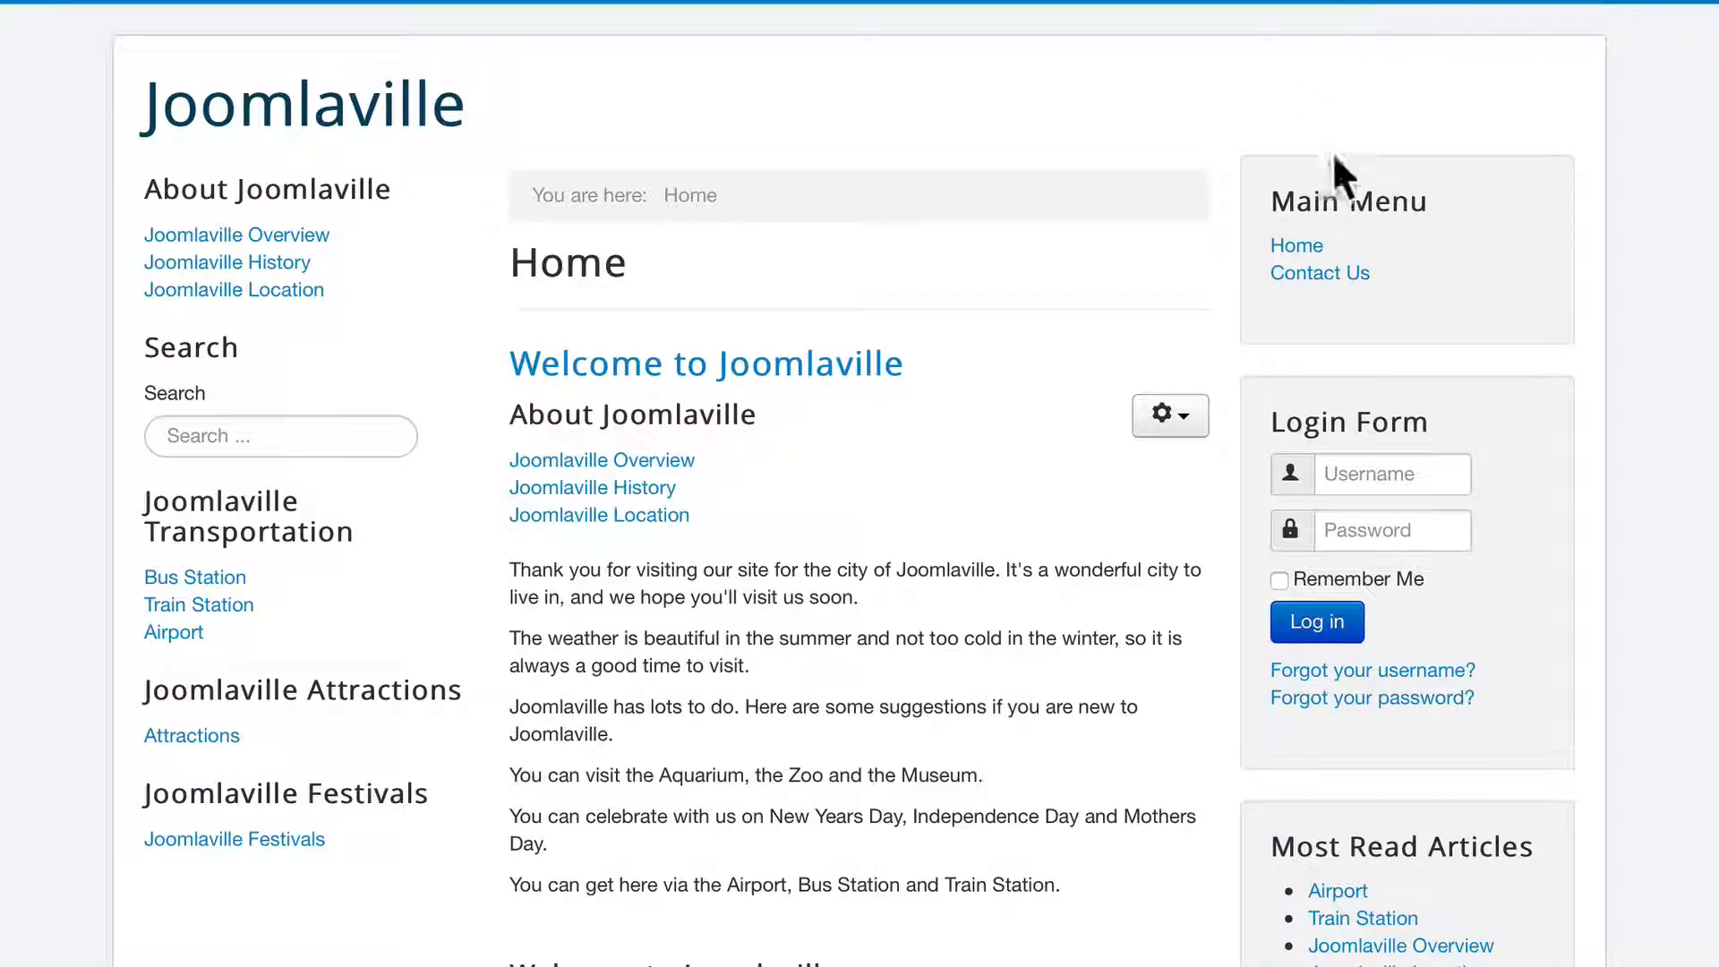
Reload the public site's home page and examine which parts of the interface are translated.
click(1298, 247)
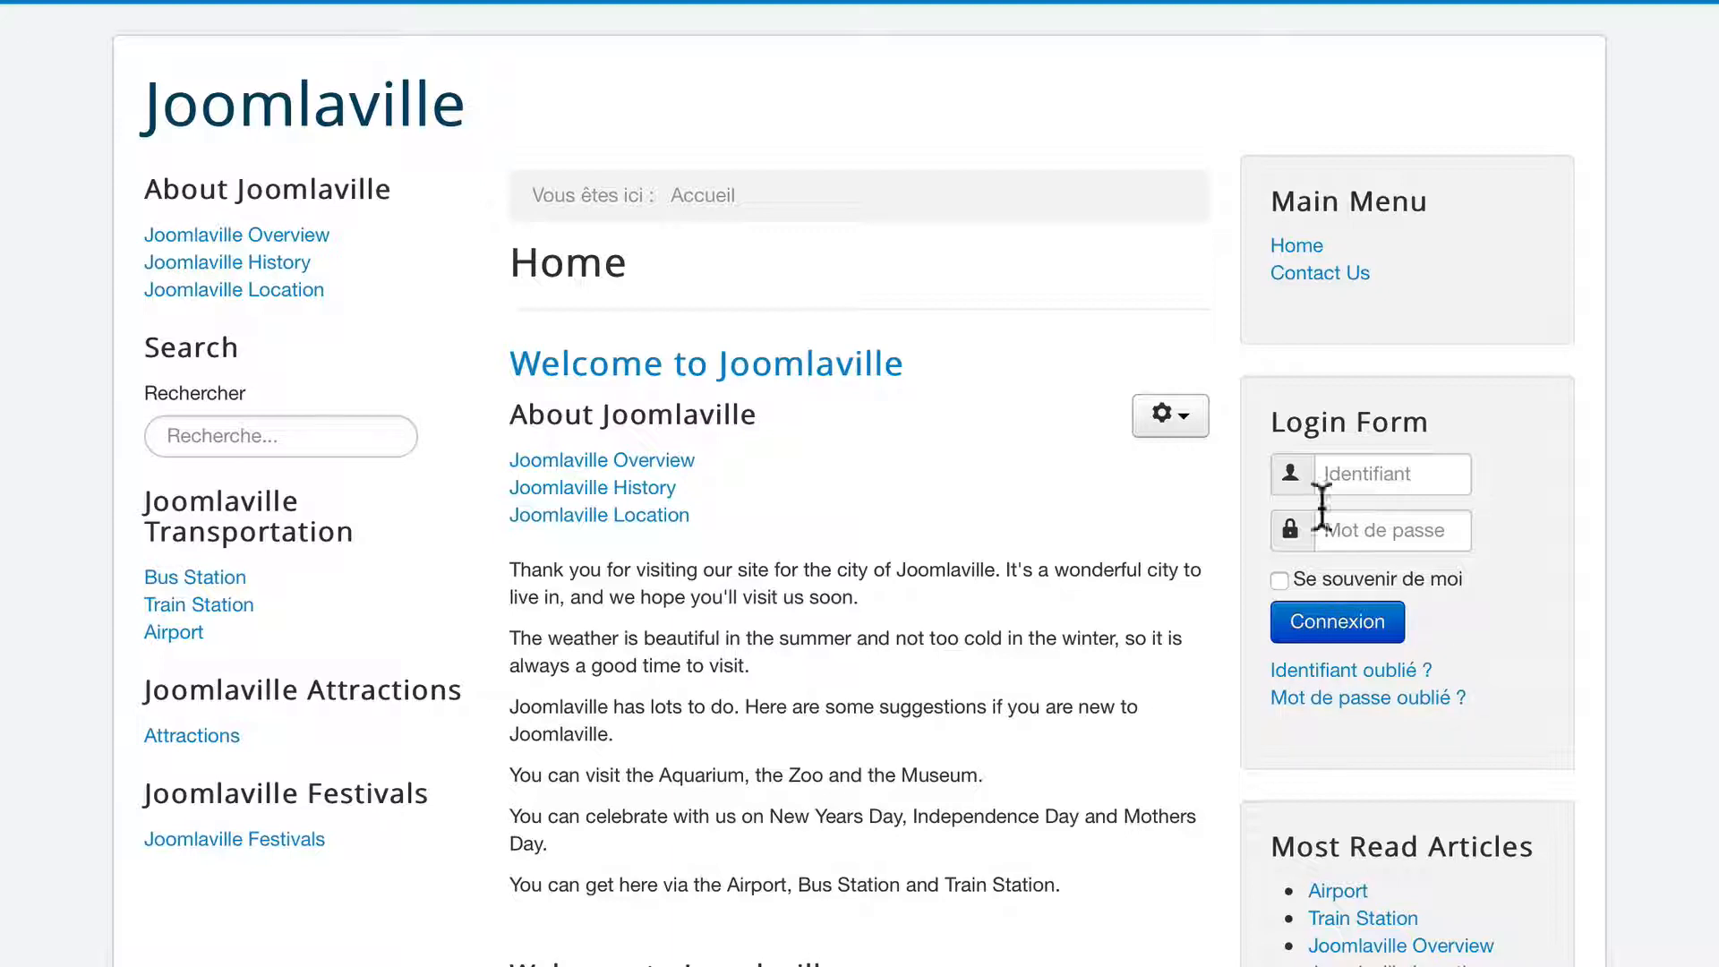
scroll(1415, 324, down, 5)
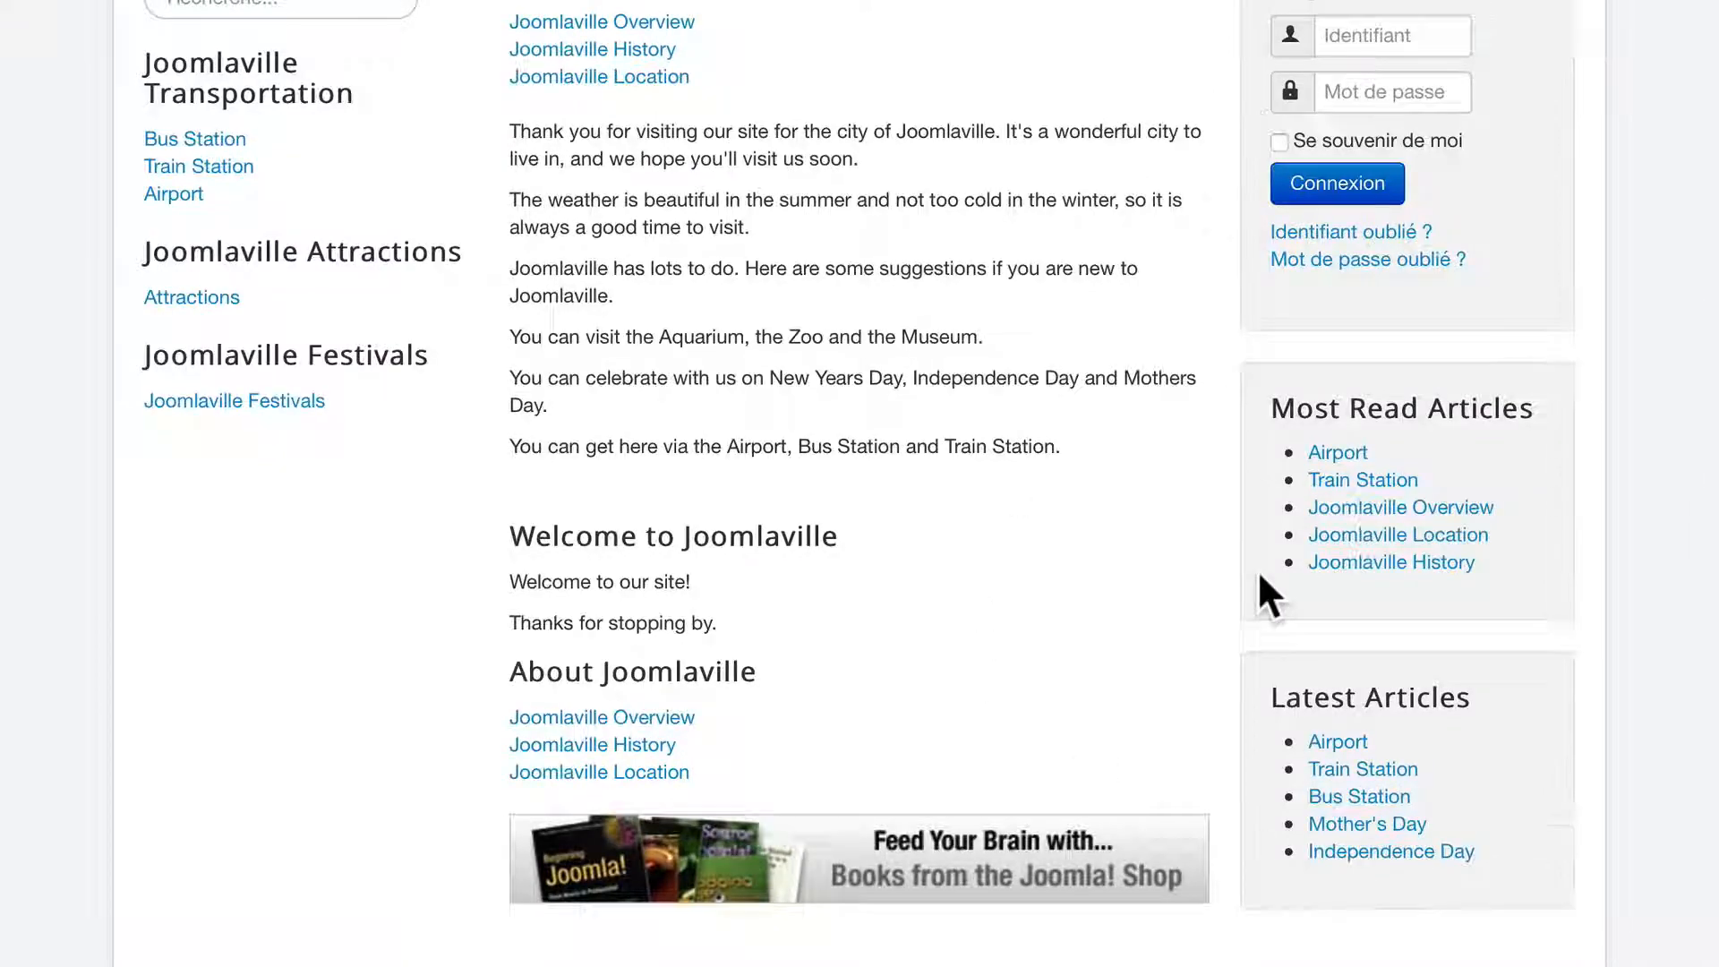
scroll(1259, 575, up, 5)
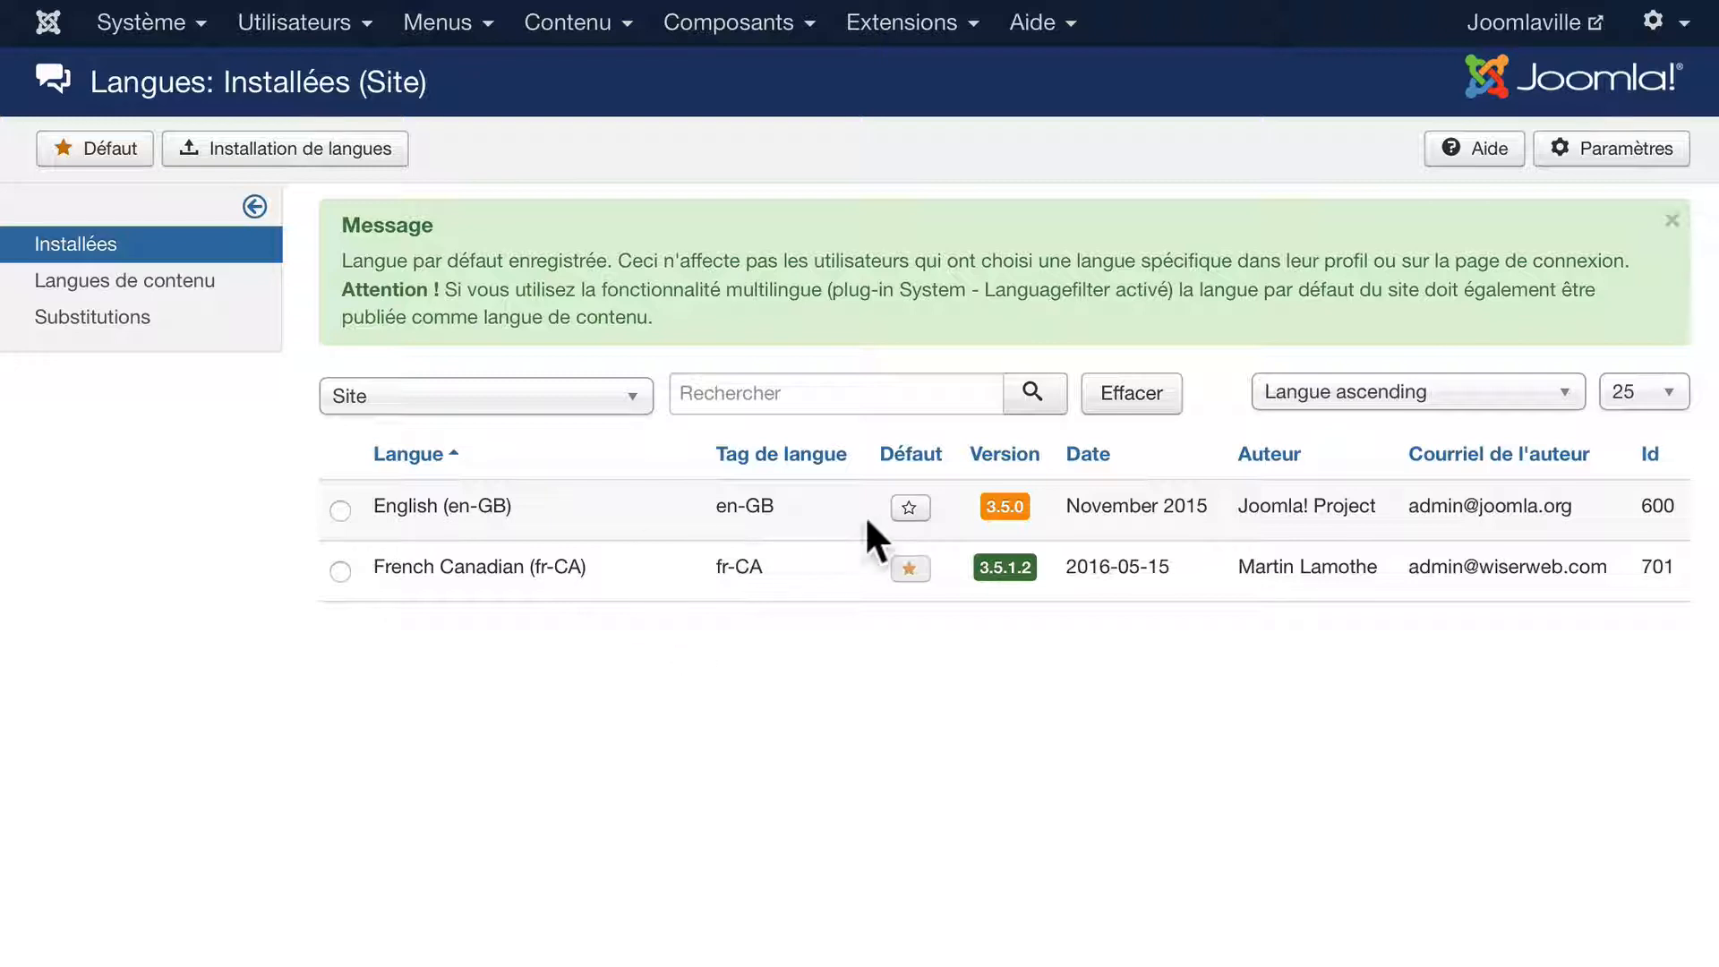
Set English (en-GB) as the default language for both the Site and the Administrator area.
click(909, 508)
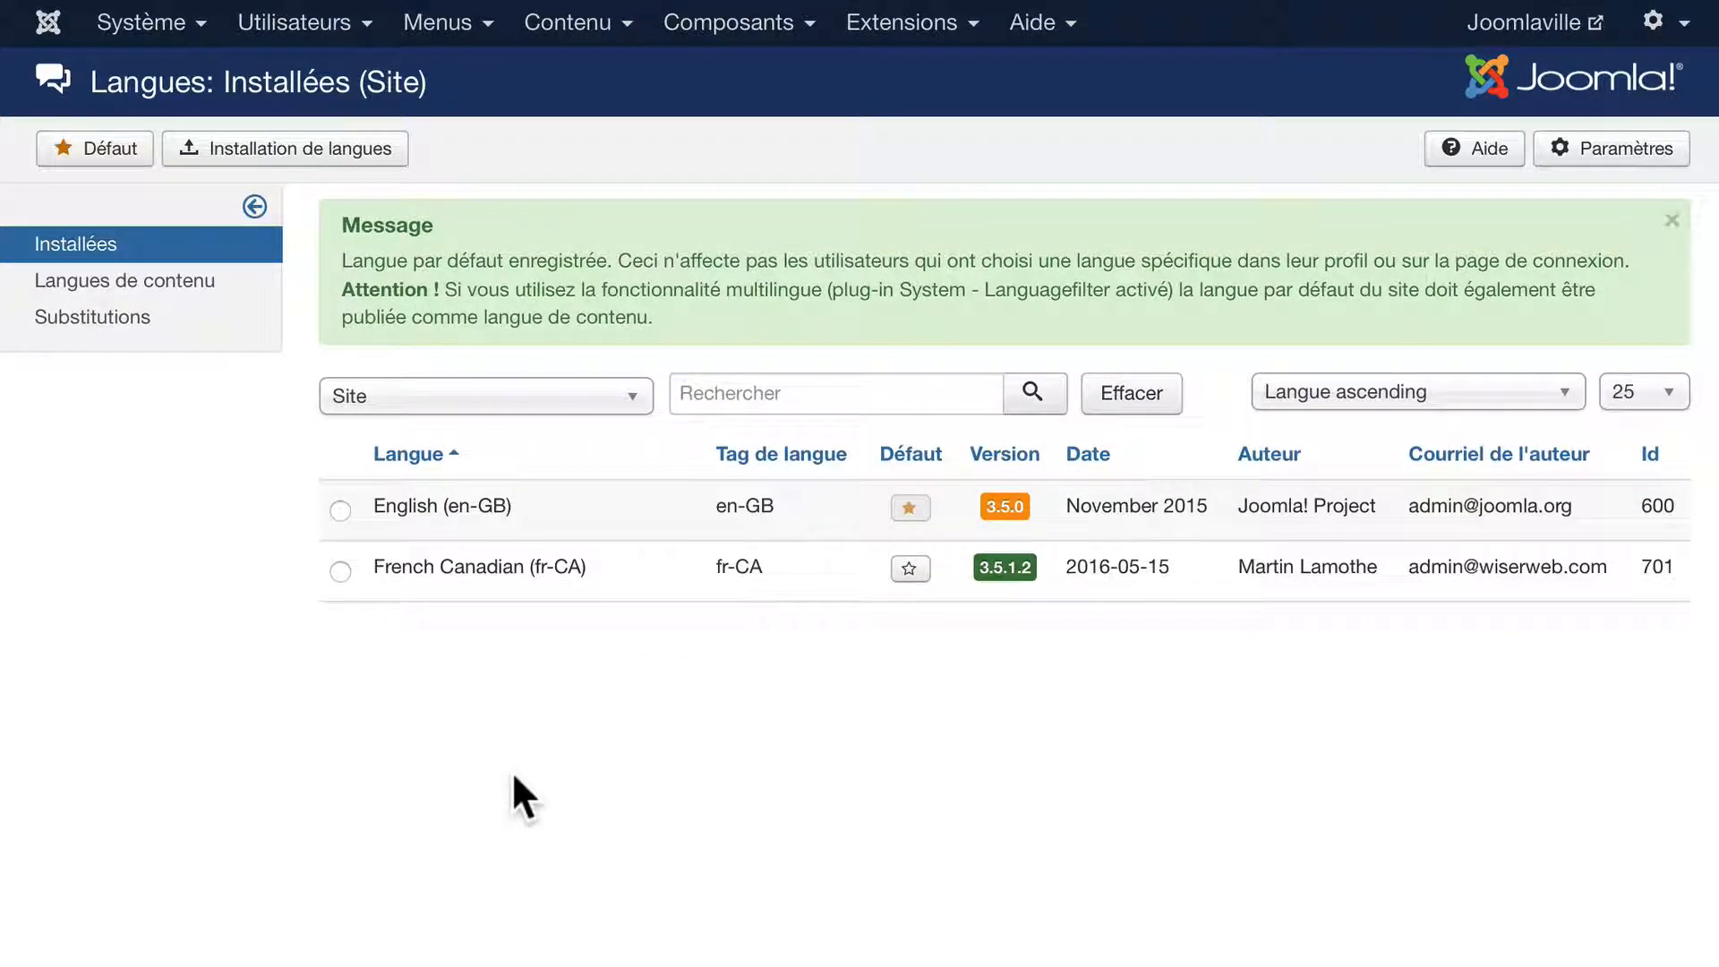
click(415, 401)
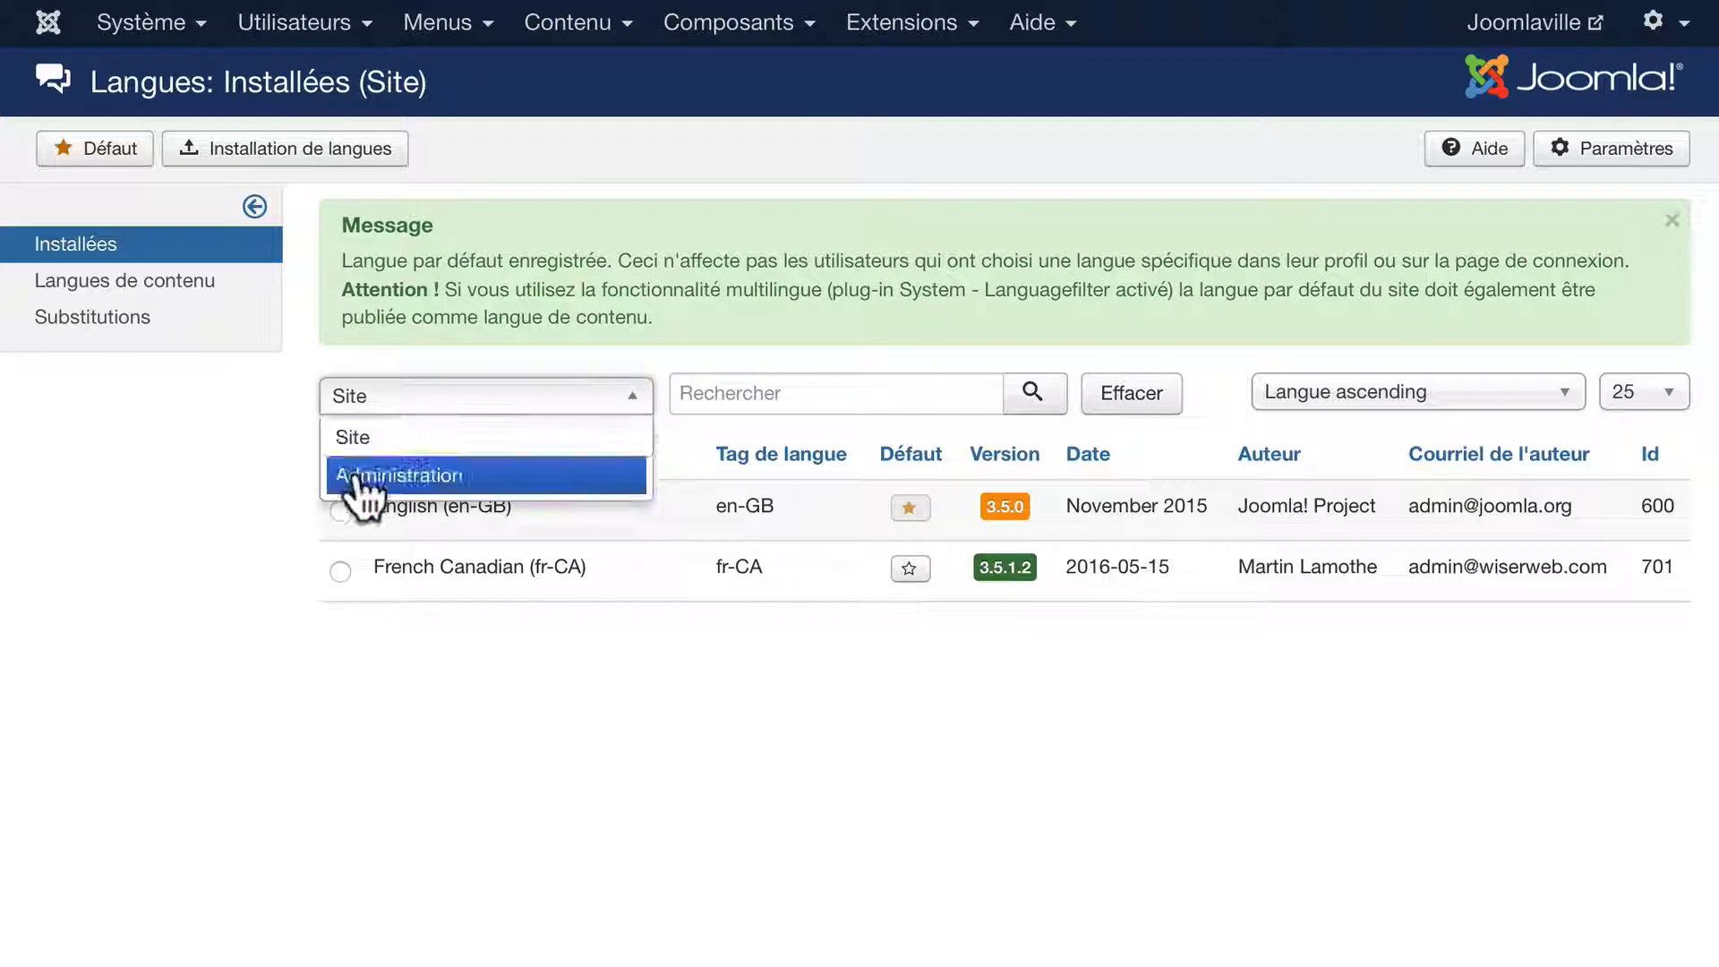
click(911, 335)
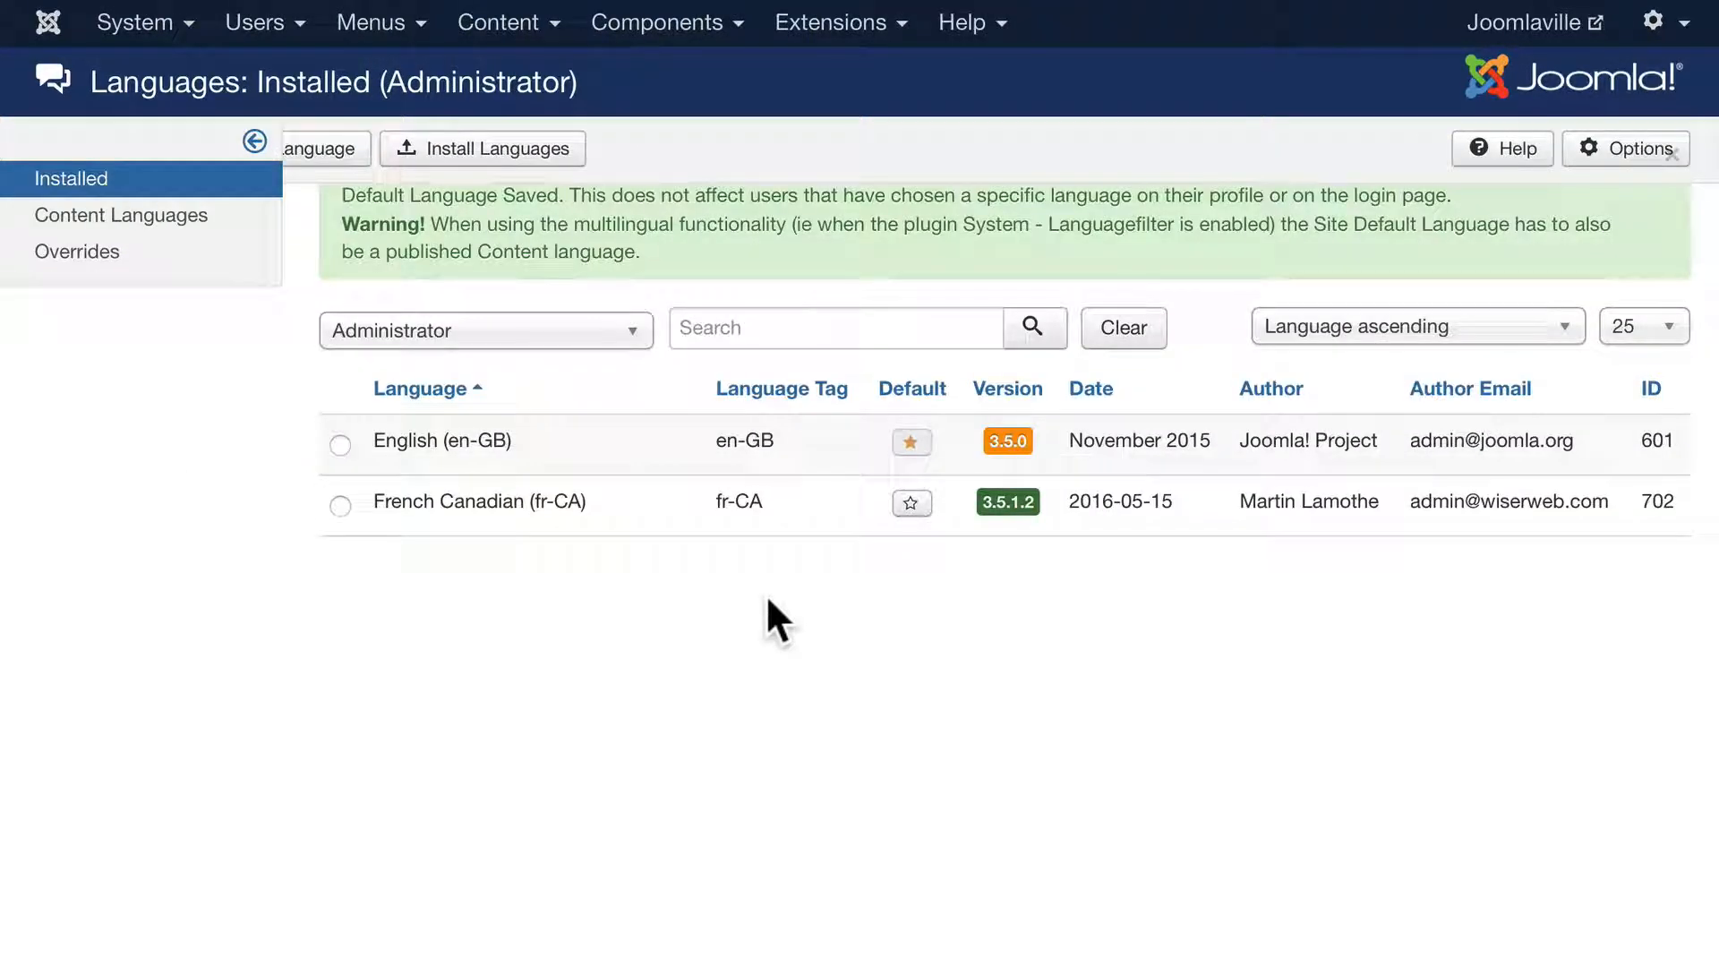
scroll(840, 197, up, 1)
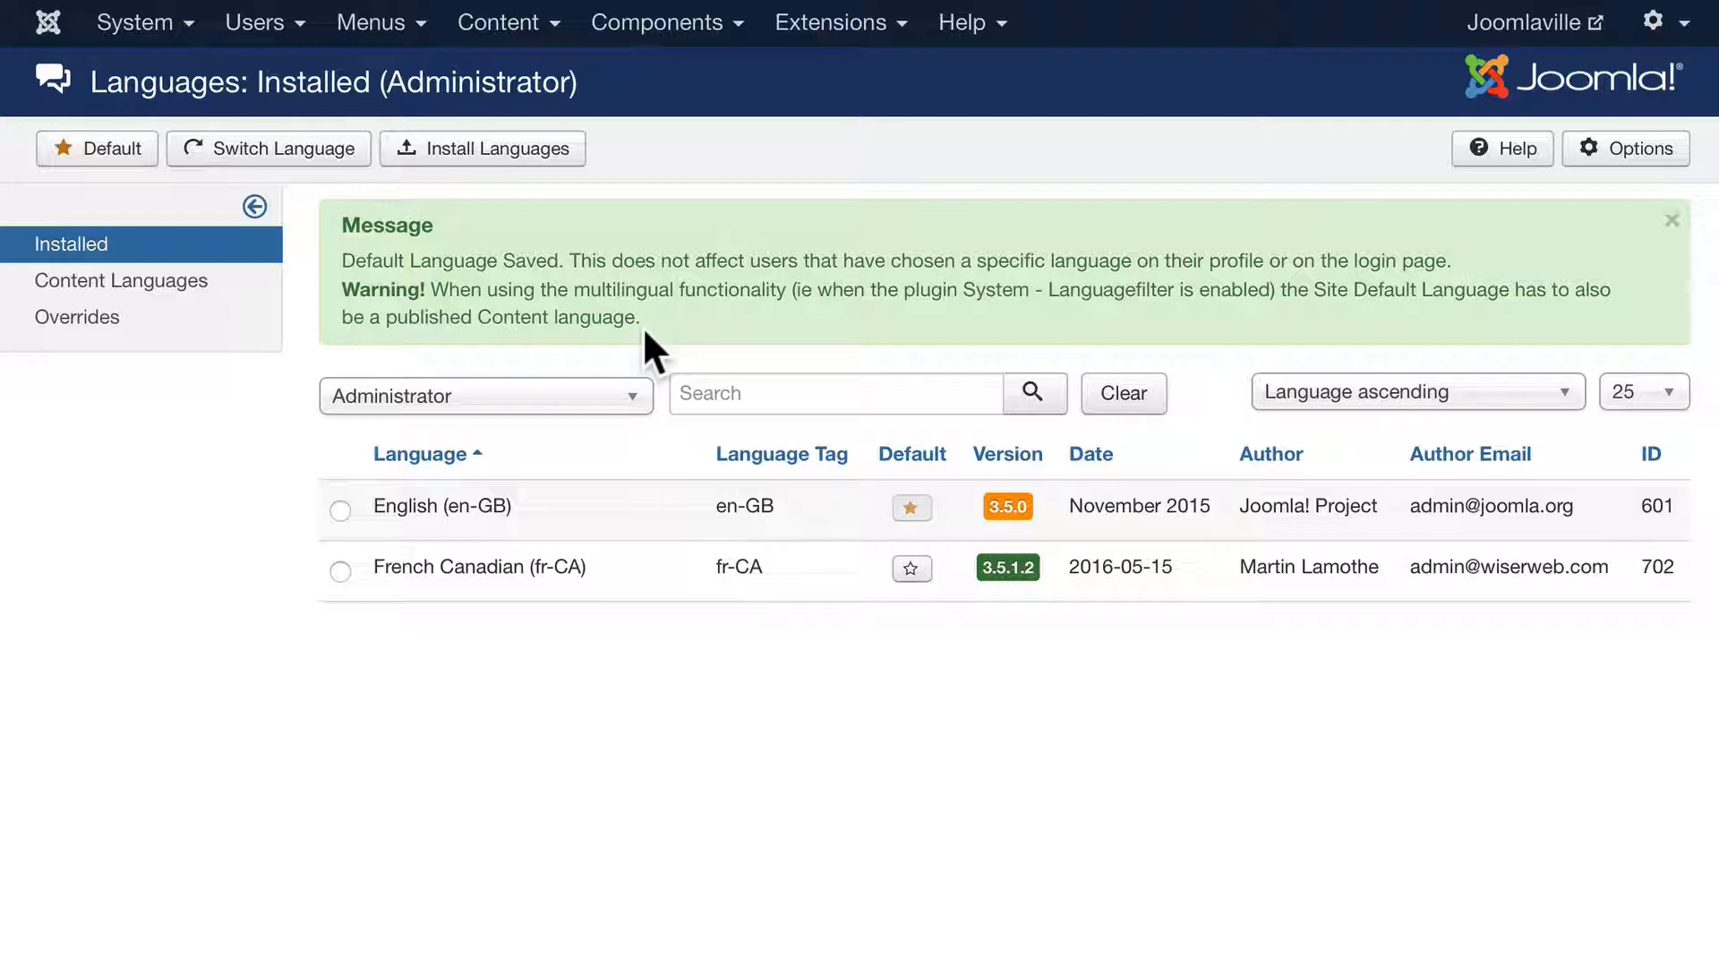
Start a new content language with French Canadian as both its title and its native title.
click(97, 283)
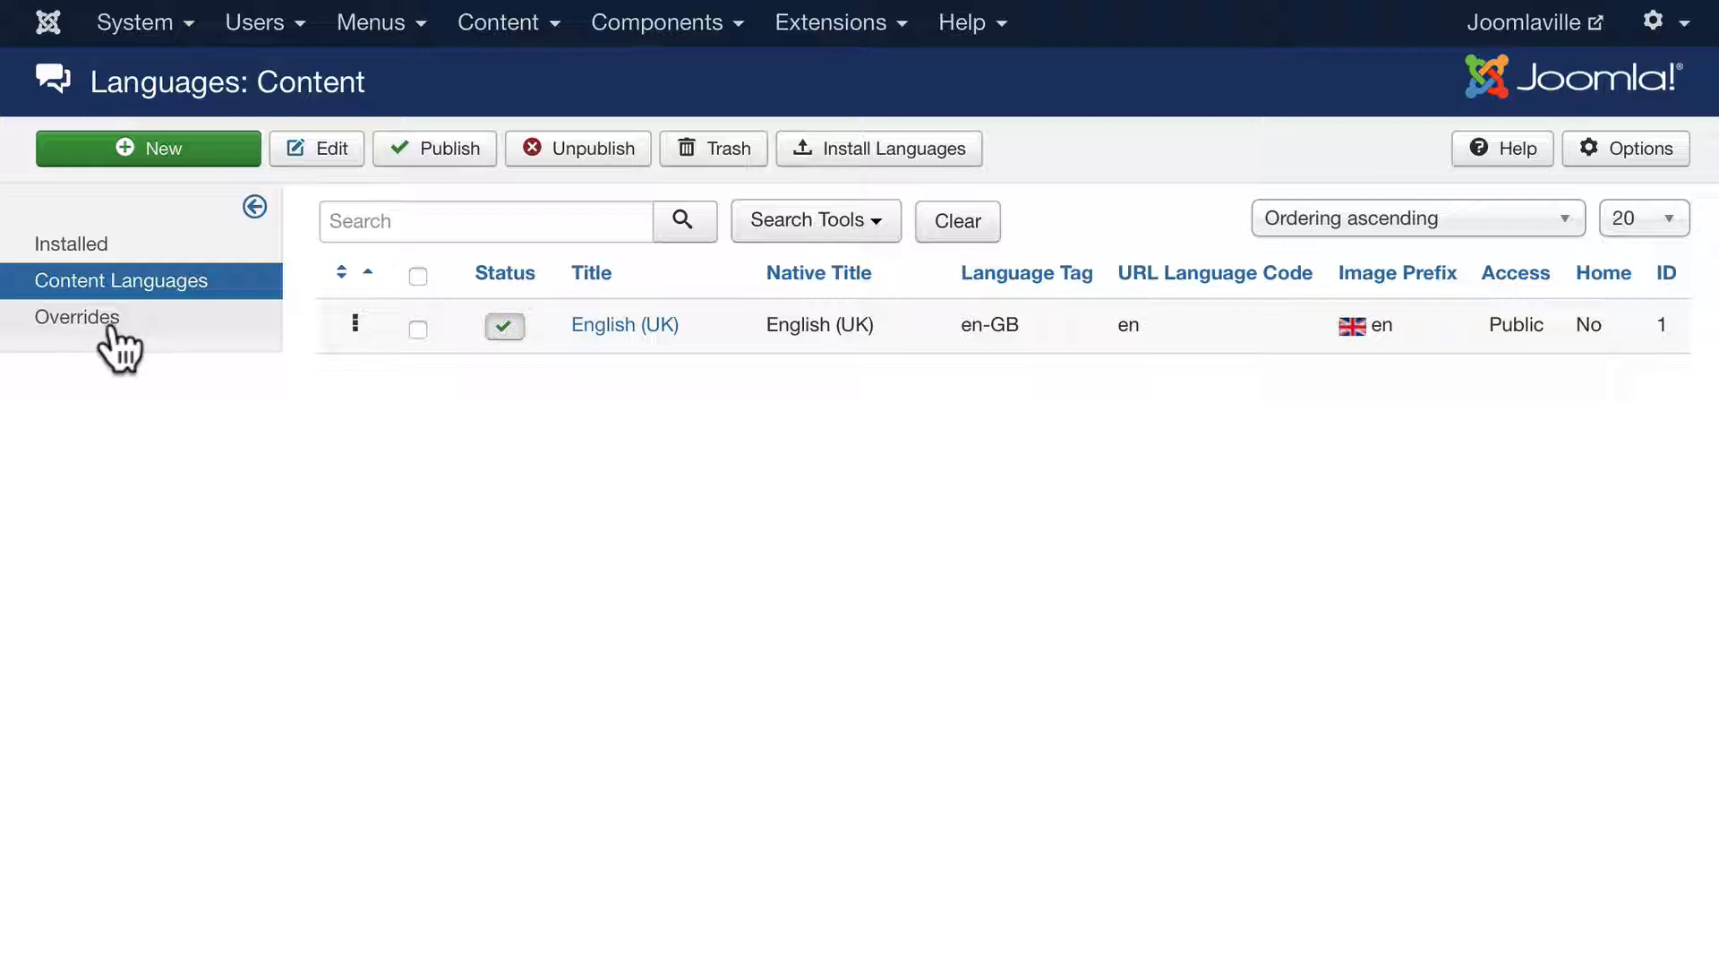
click(161, 145)
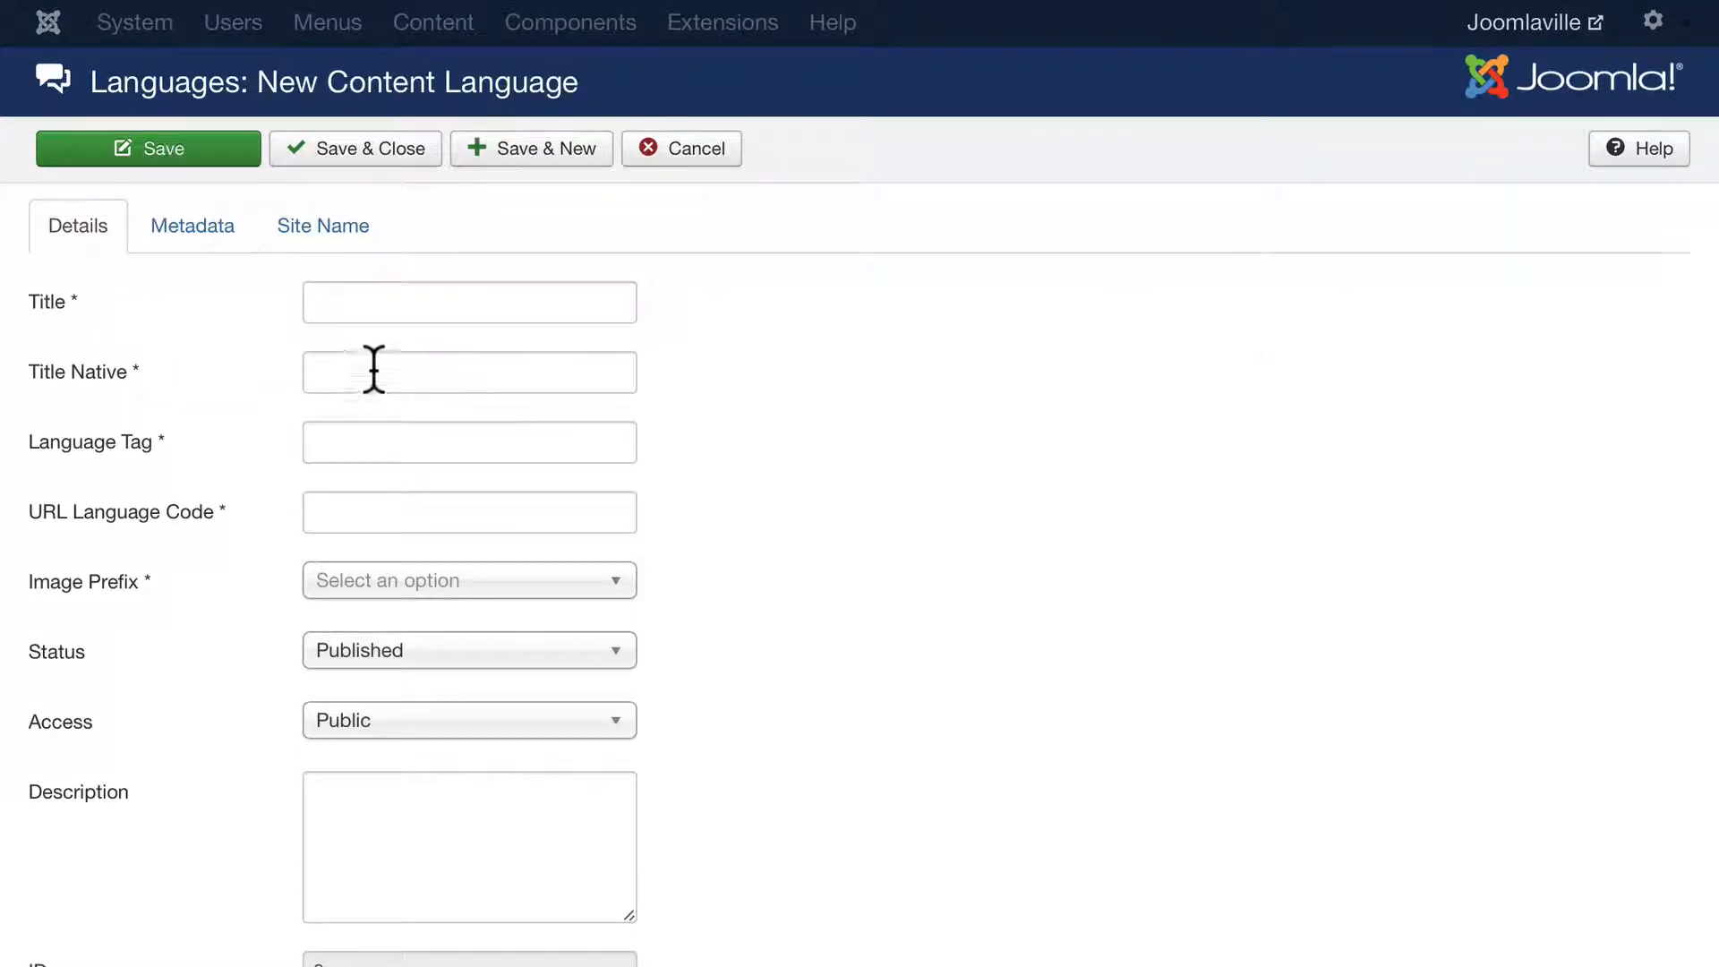
click(369, 302)
text(F)
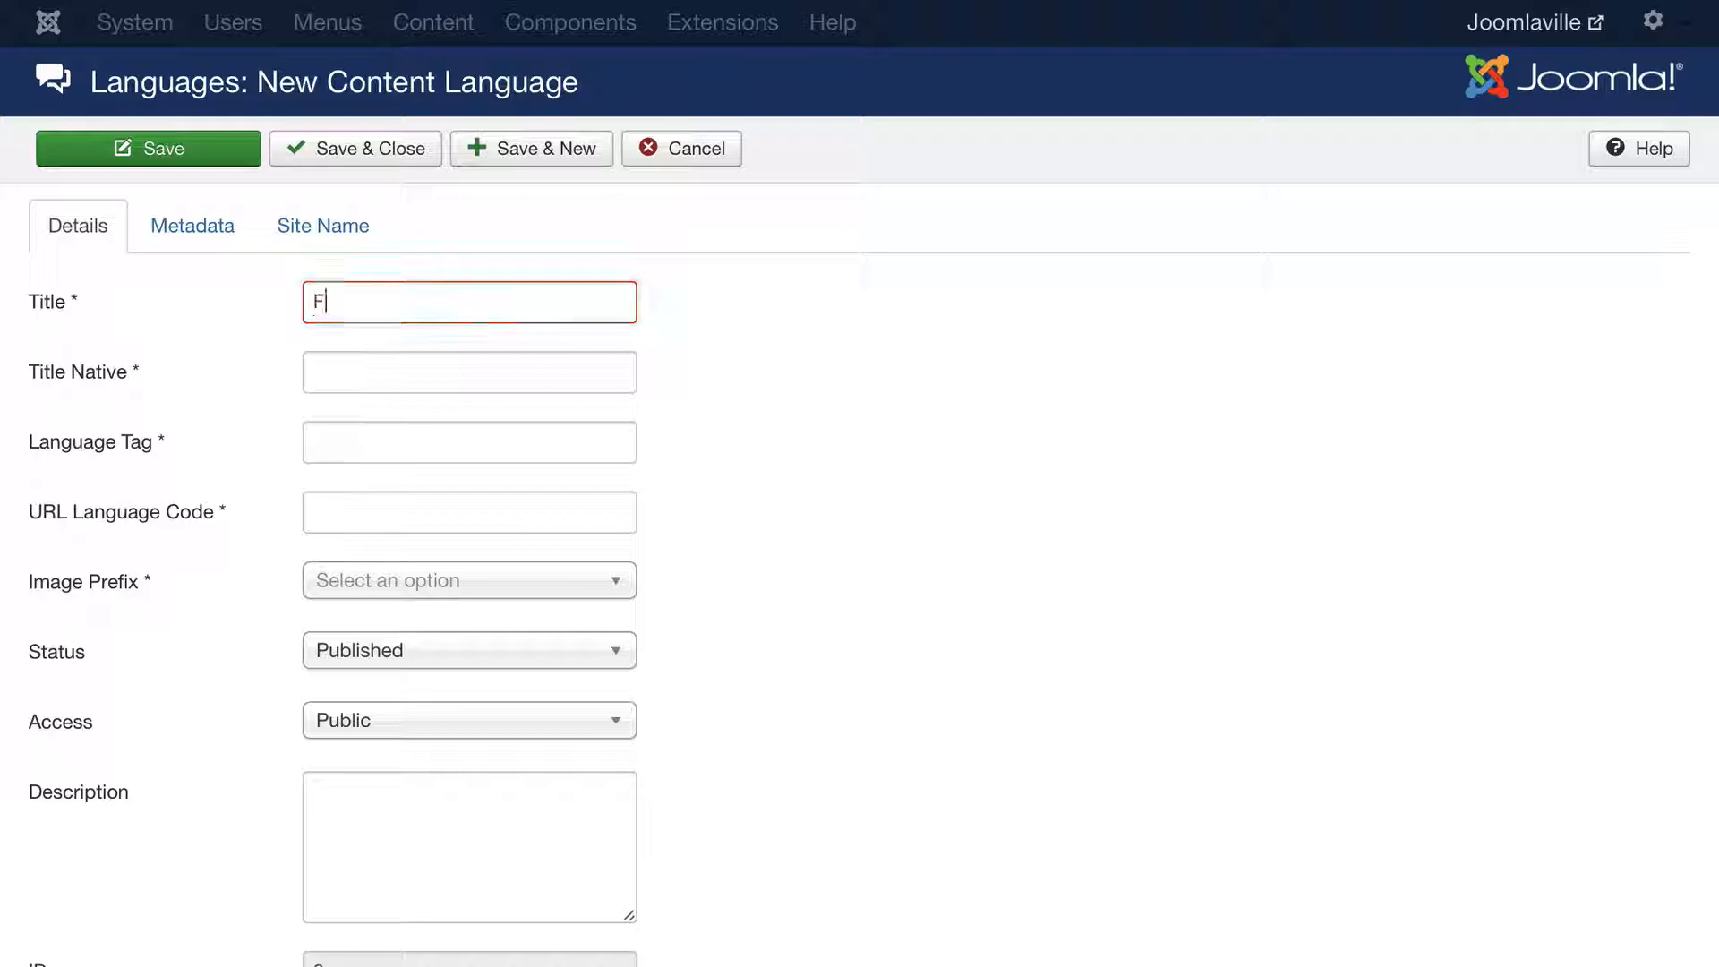
text(rench Canadian)
key(Tab)
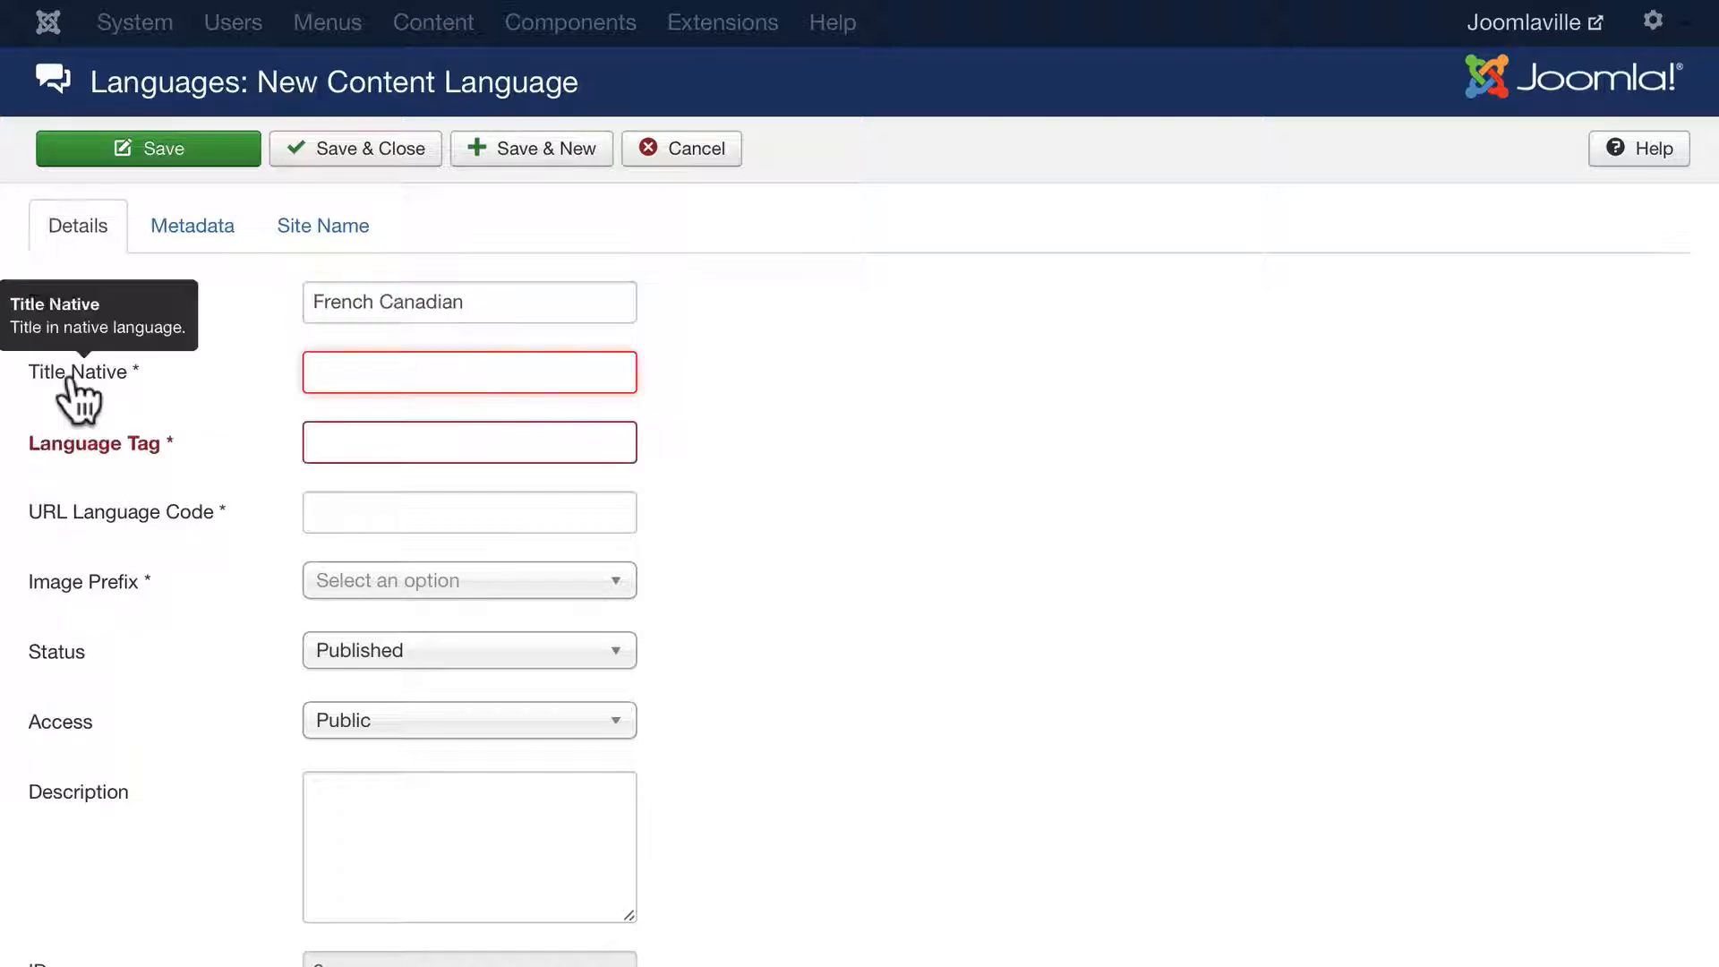
text(French Canadian)
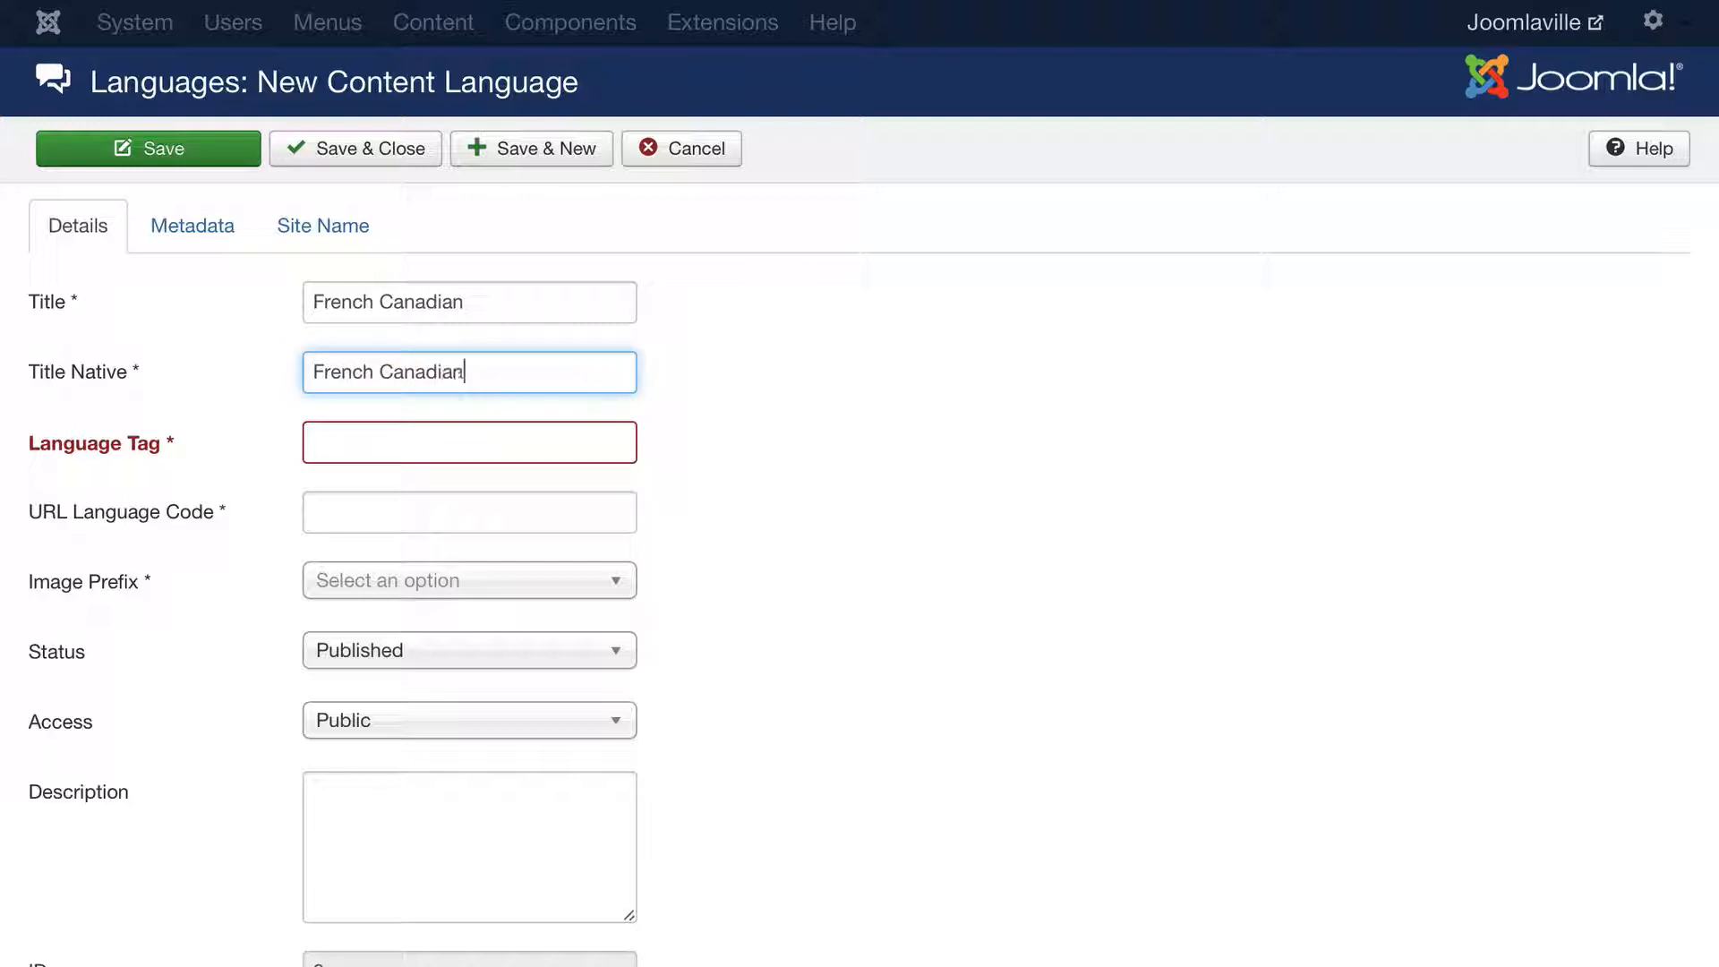
key(Tab)
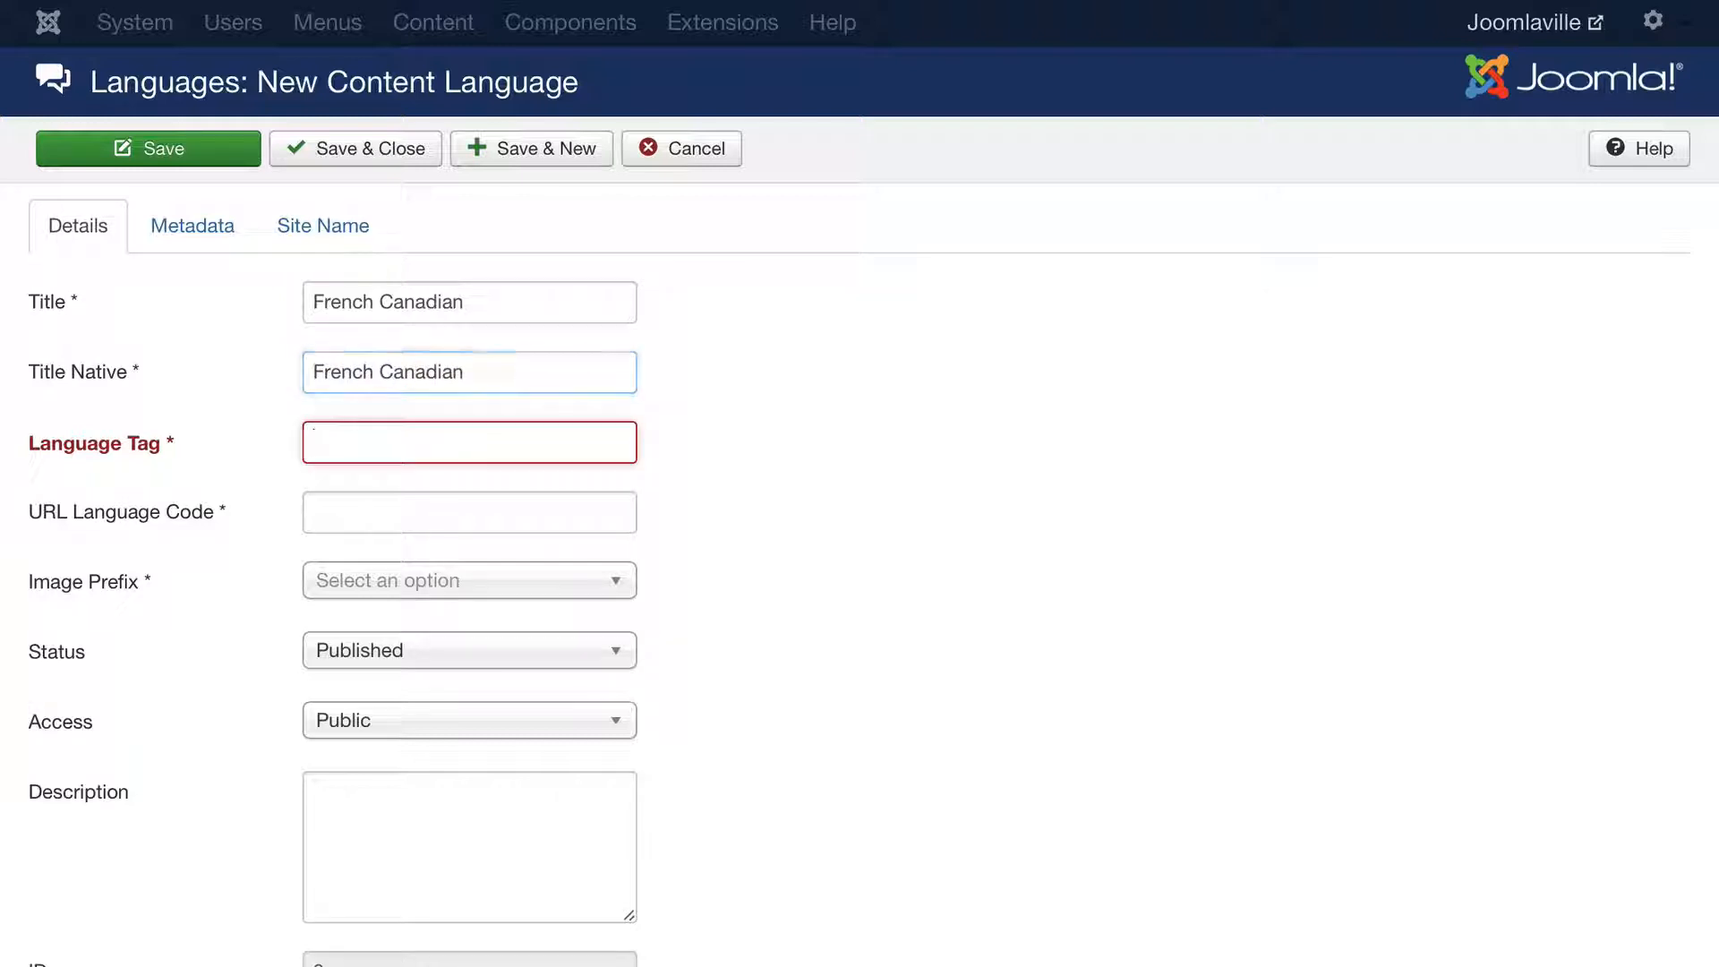
Set the new content language's language tag and URL language code to fr-CA.
text(fr-CA)
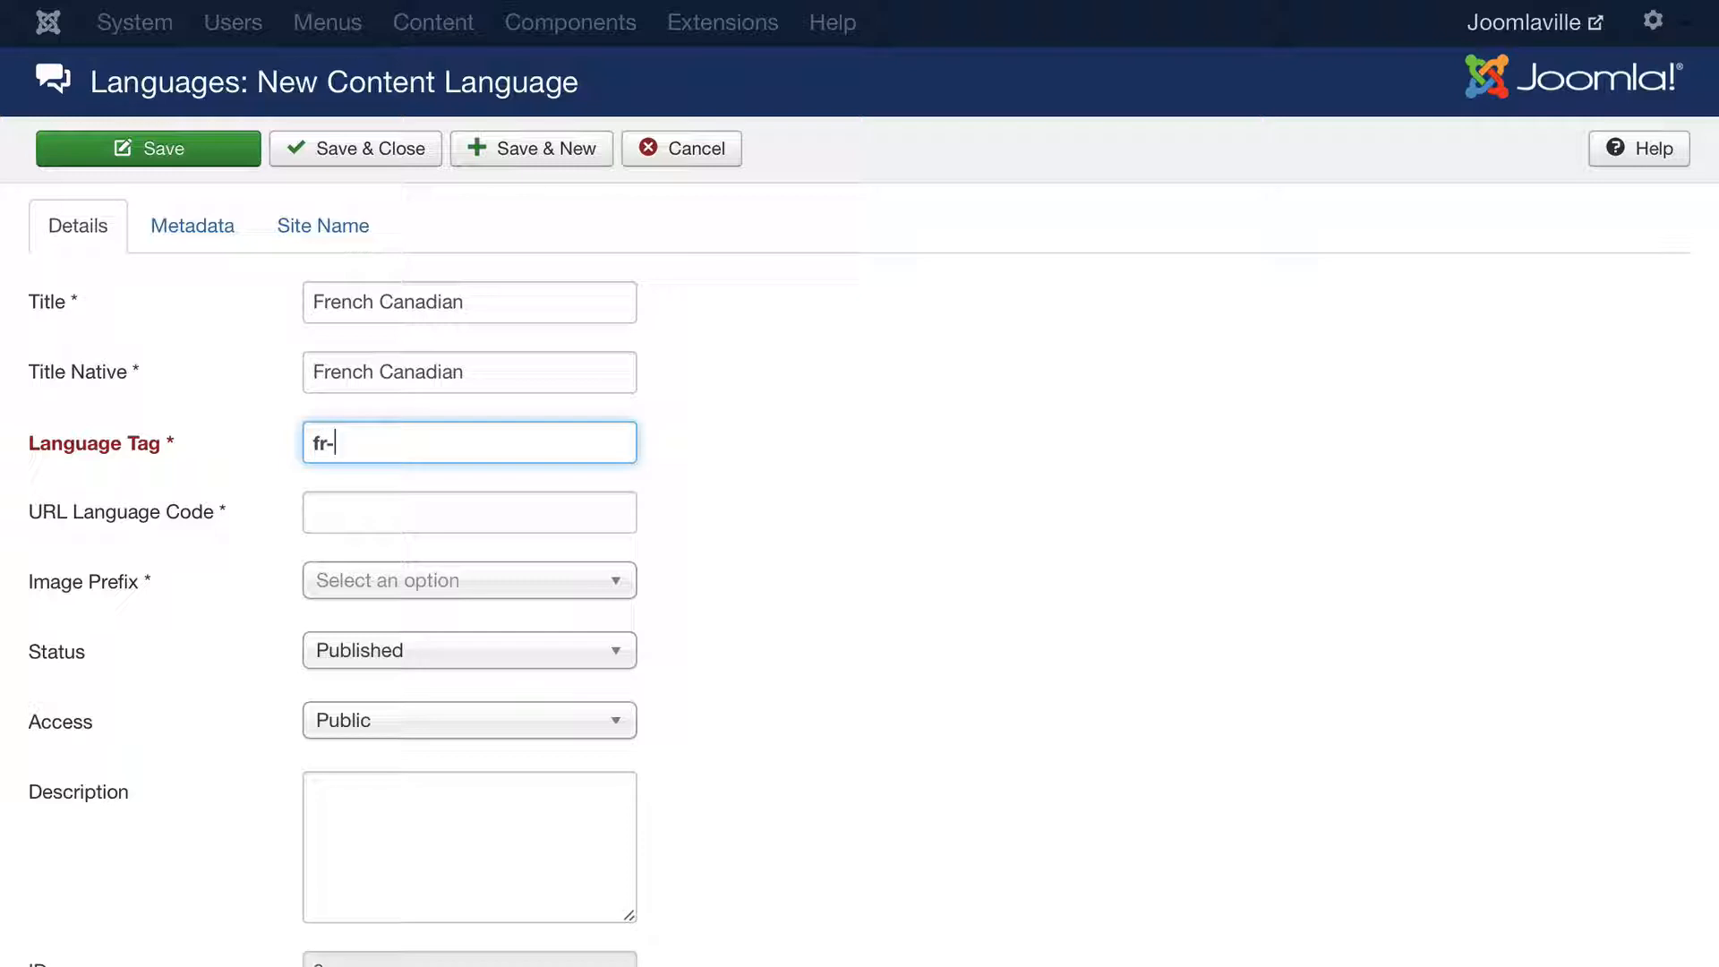
mouse_move(57, 523)
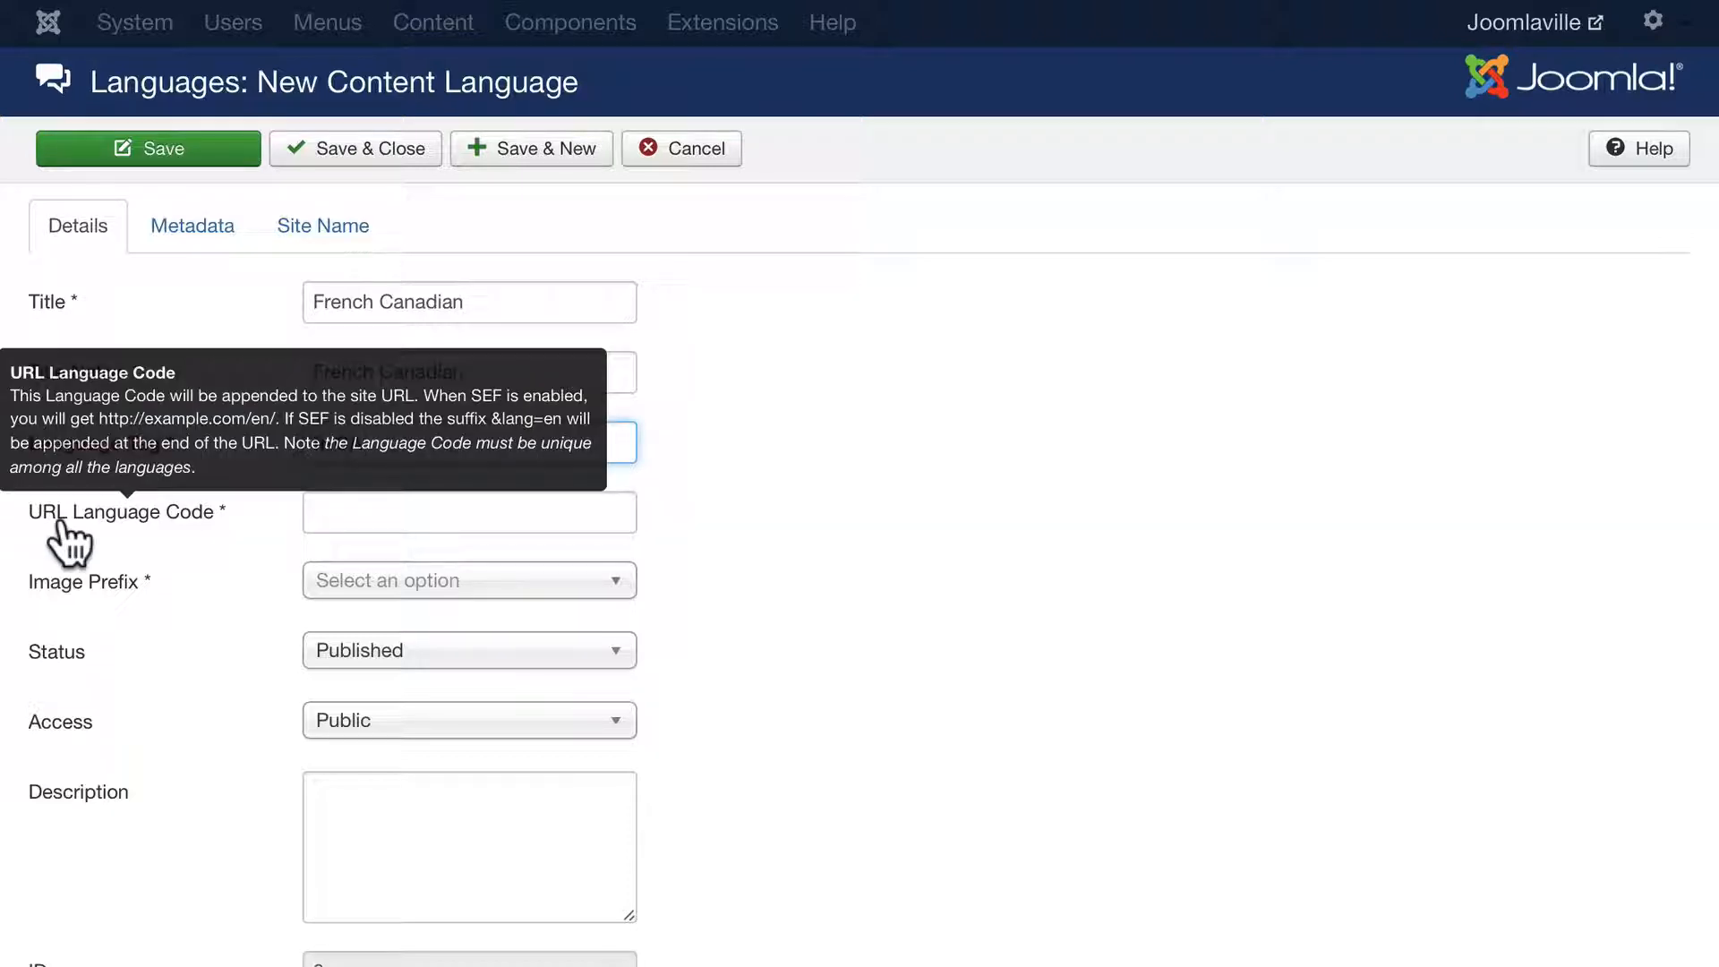
click(383, 512)
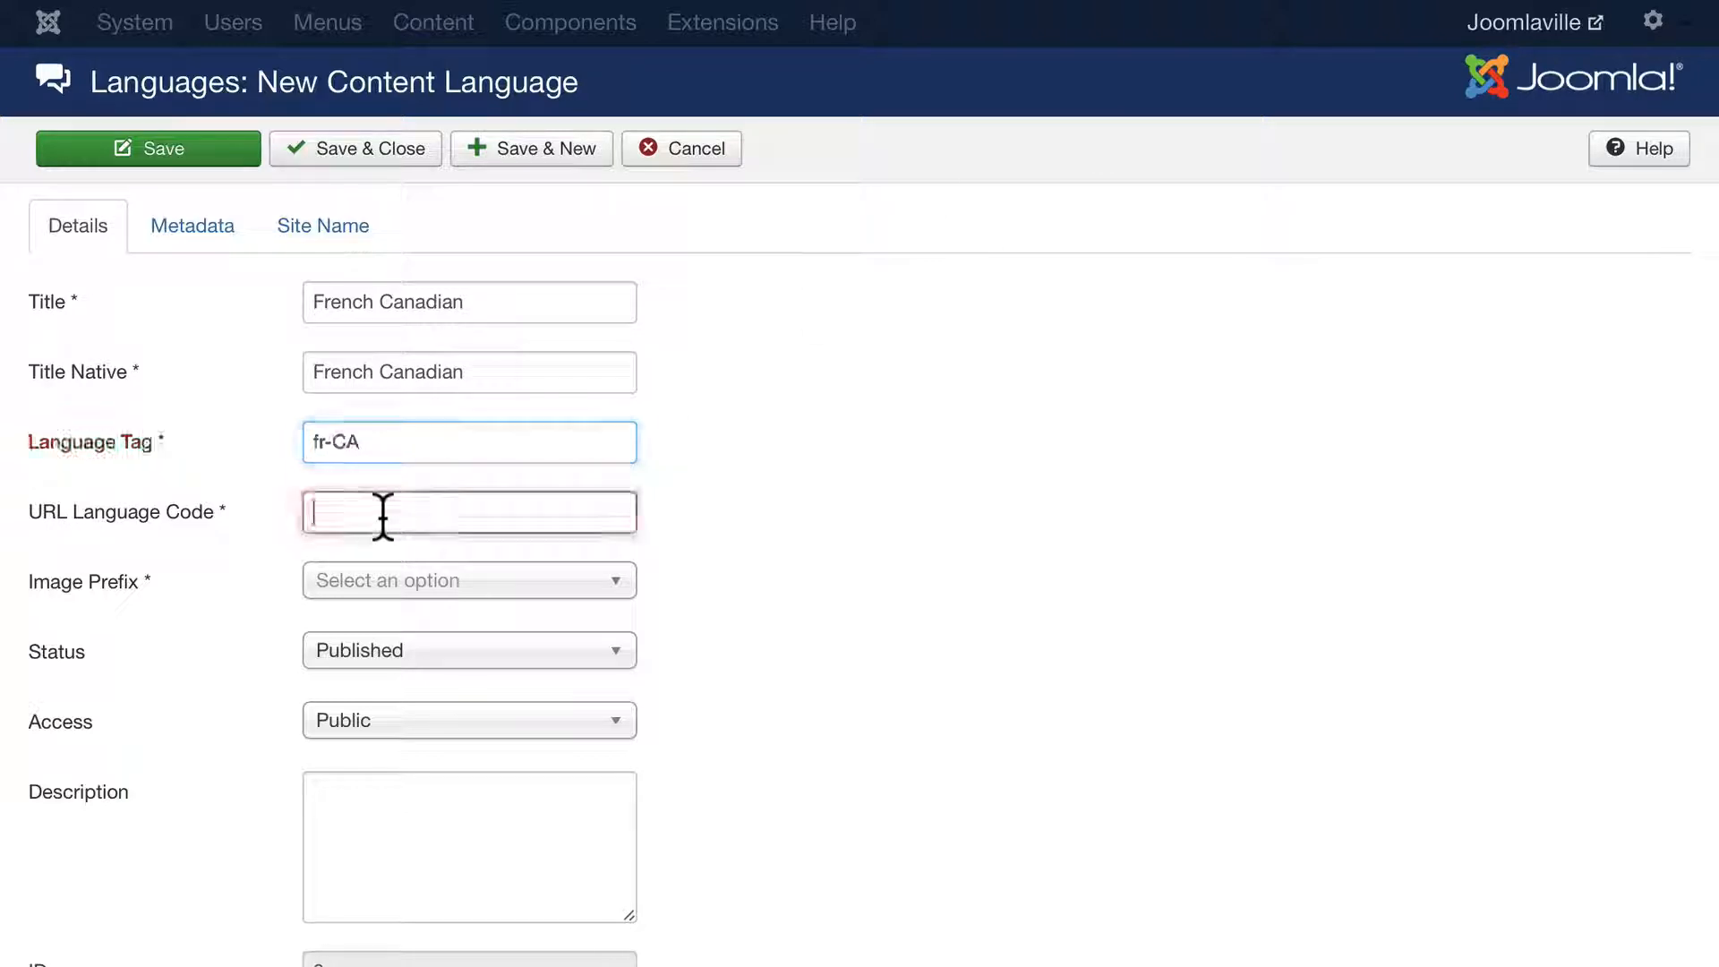
text(fr-CA)
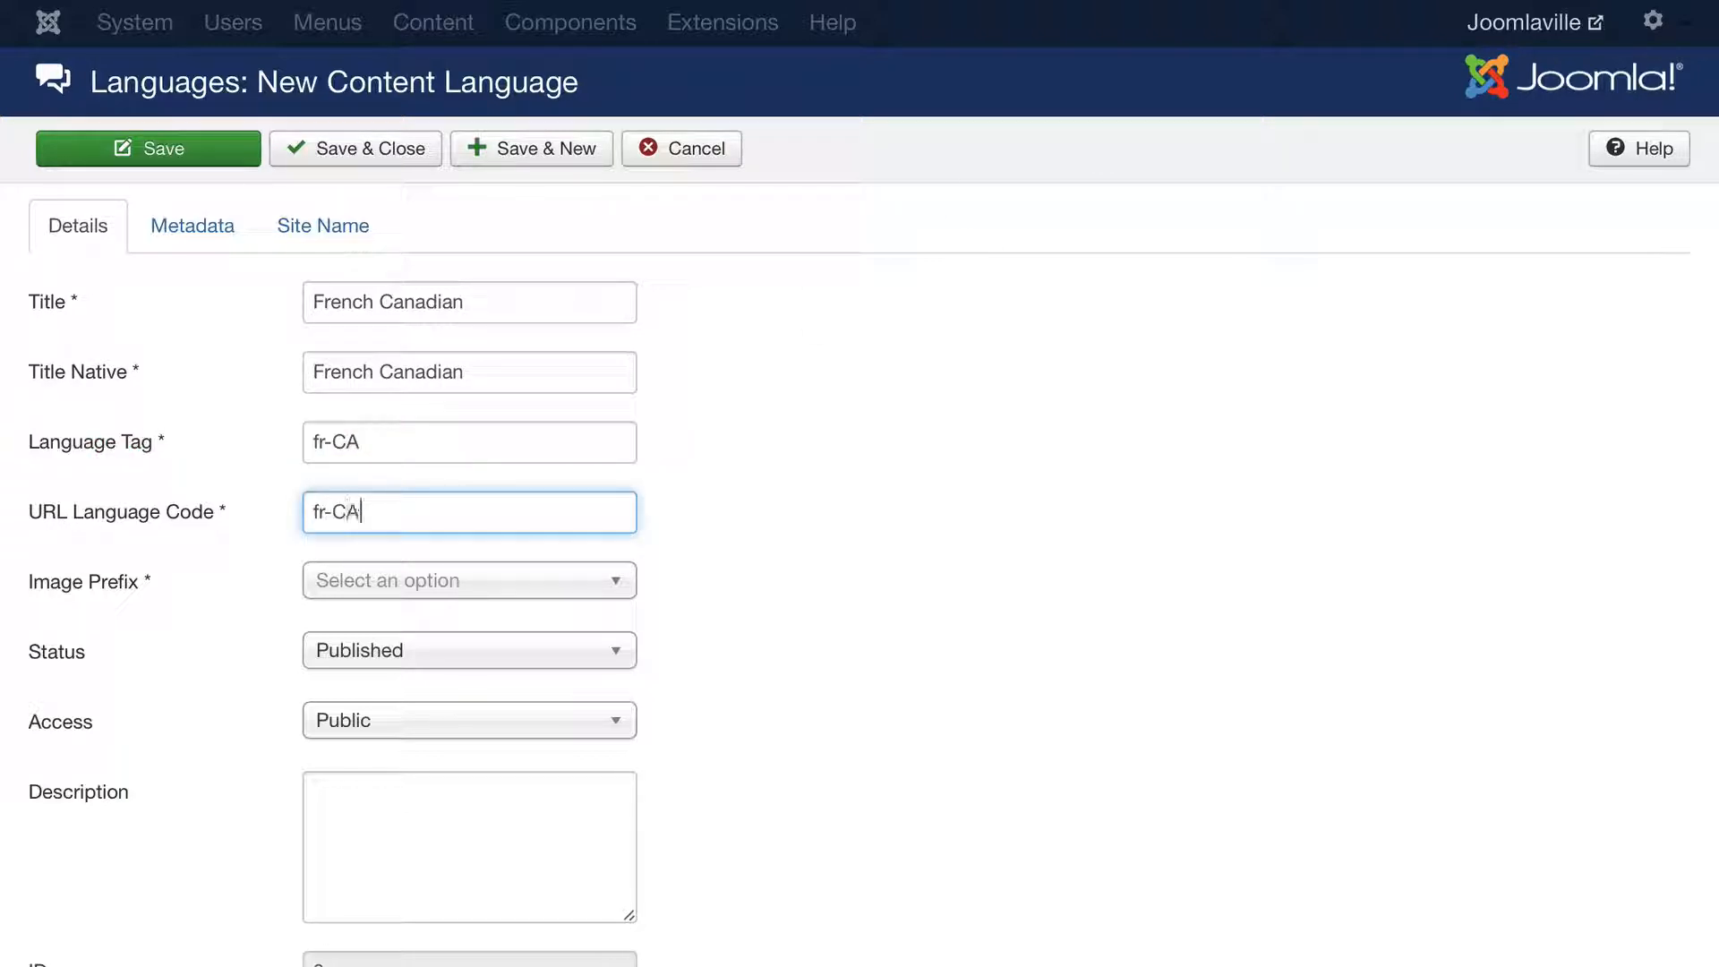
Choose fr_ca as the image prefix for the French Canadian content language, and save and close it.
click(390, 582)
scroll(519, 856, down, 5)
scroll(520, 855, down, 5)
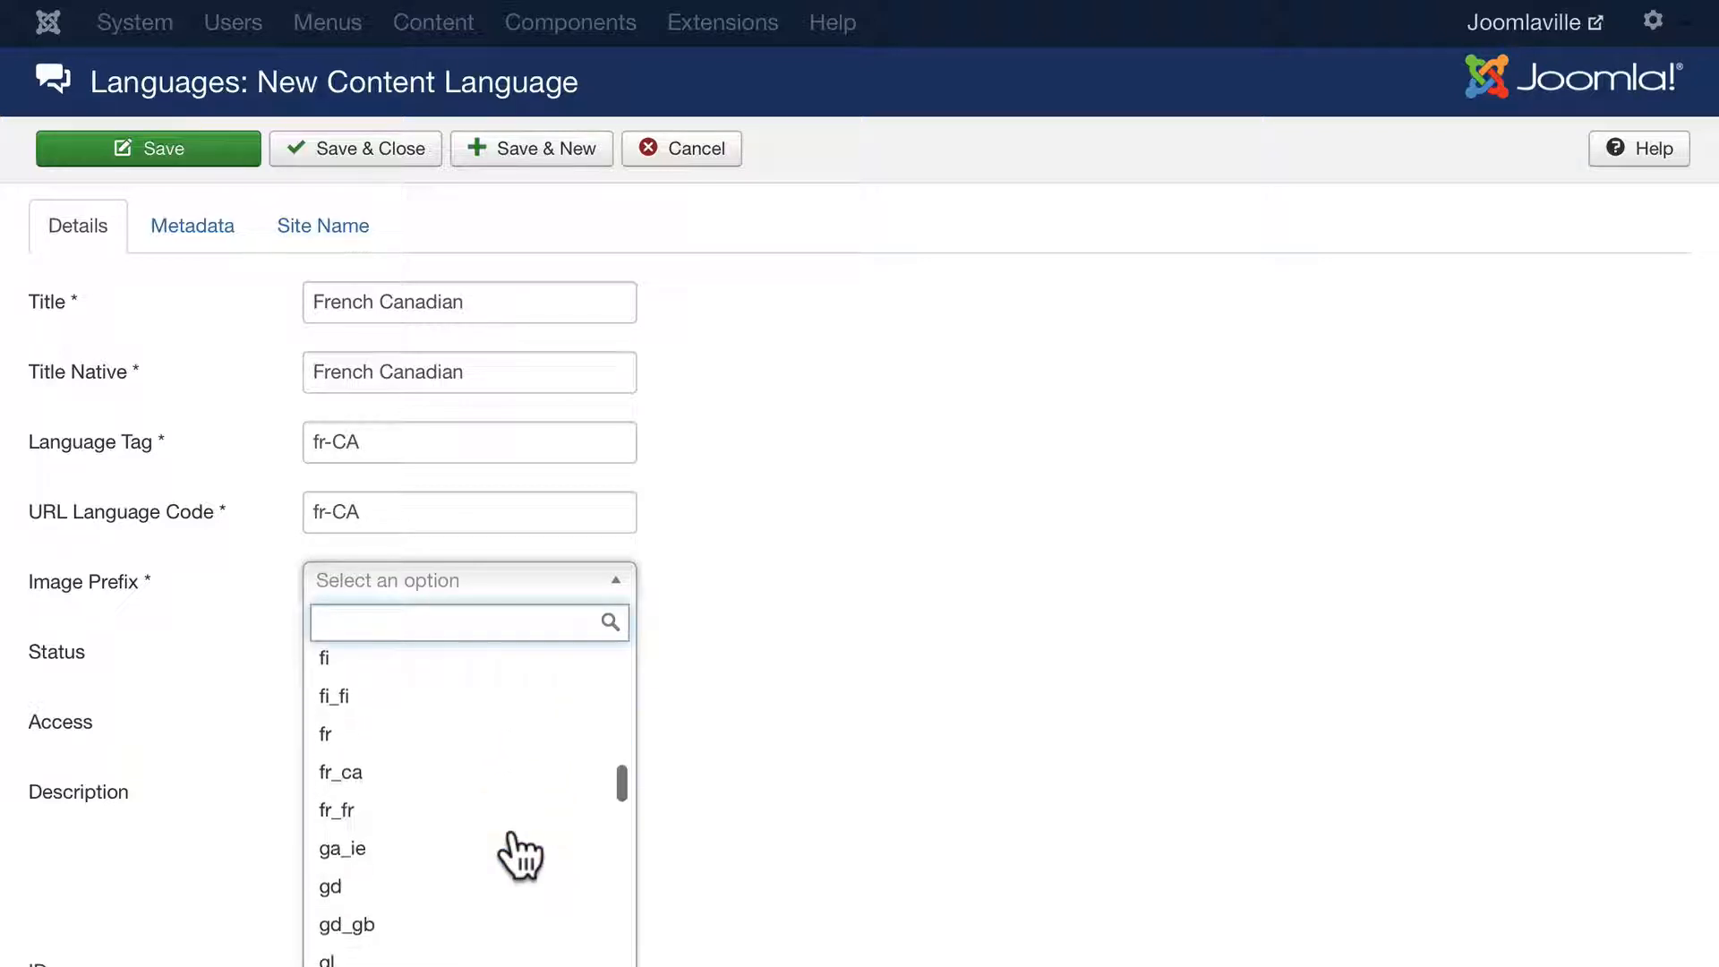
click(324, 775)
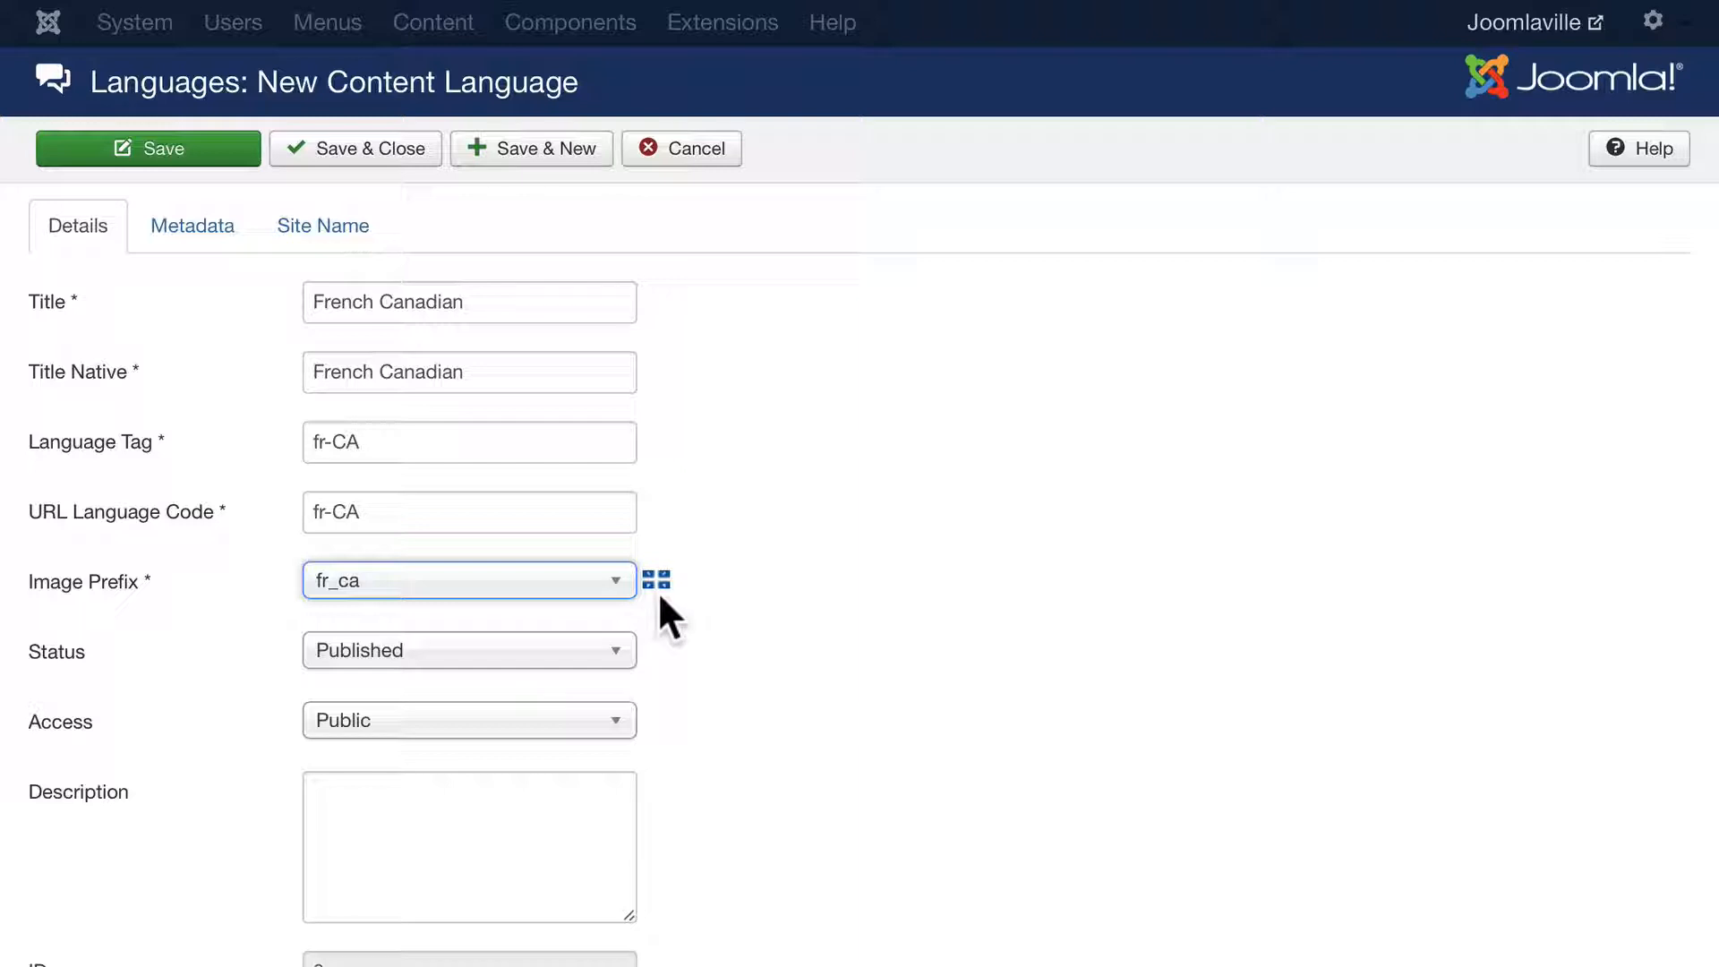
scroll(204, 739, down, 2)
scroll(202, 737, up, 2)
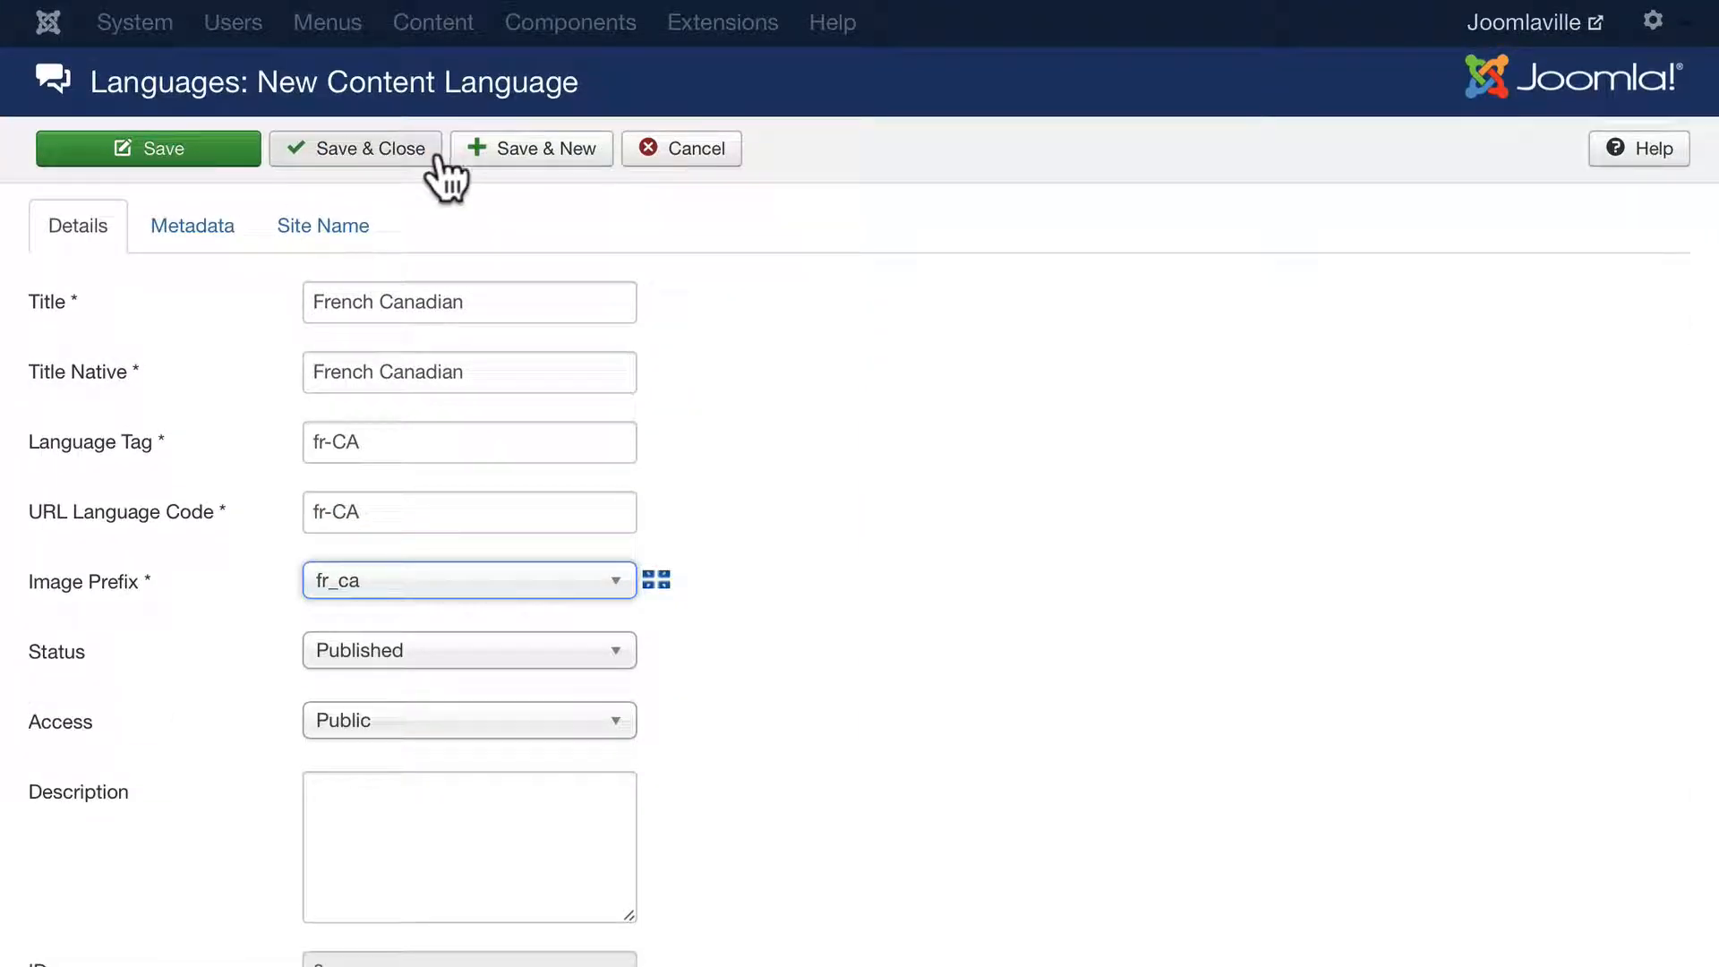
click(385, 159)
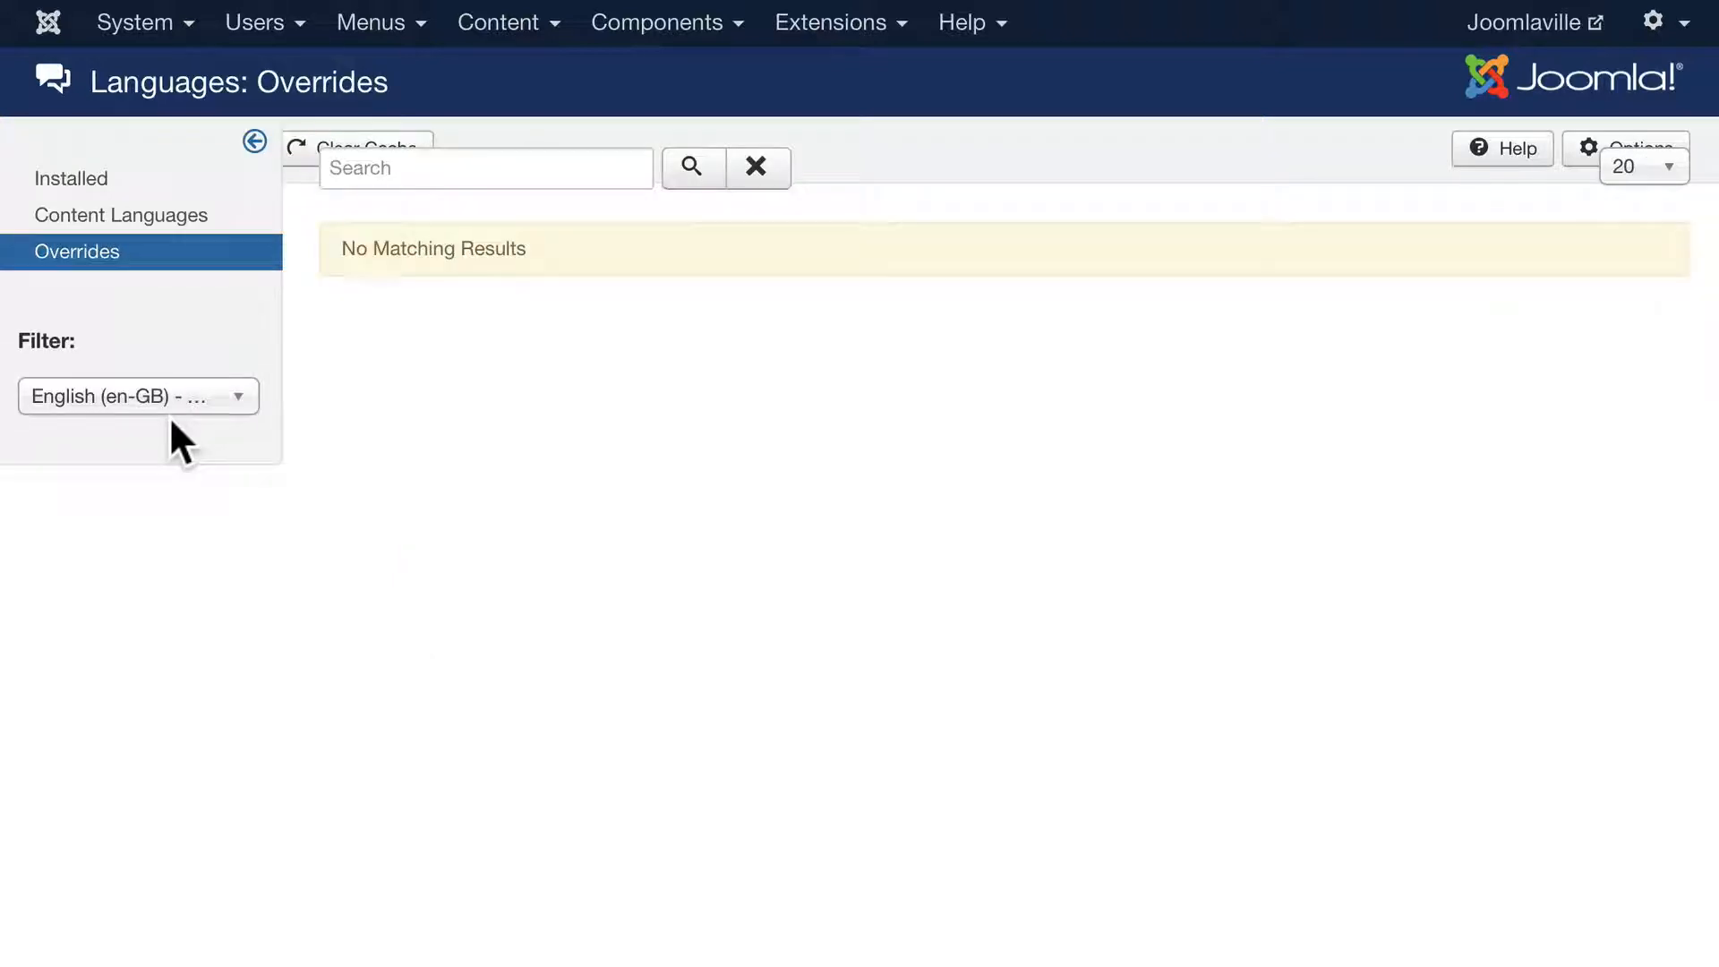
View the public site's home page and return to the user list in the administrator area.
click(842, 0)
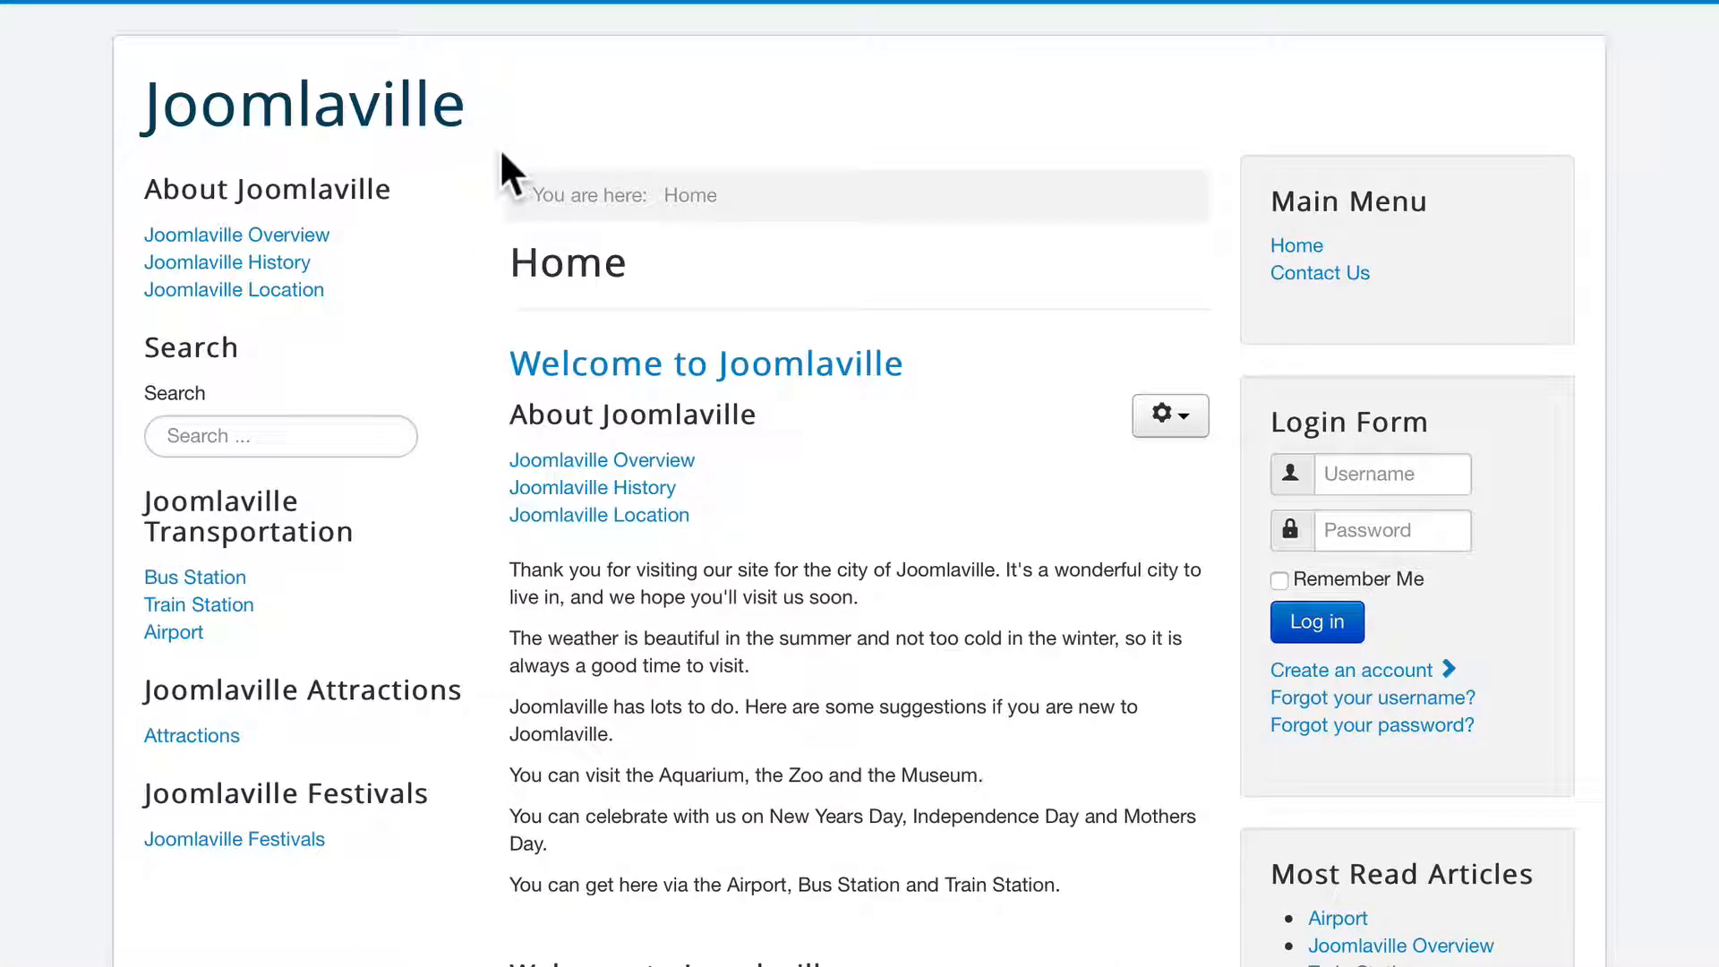
click(283, 0)
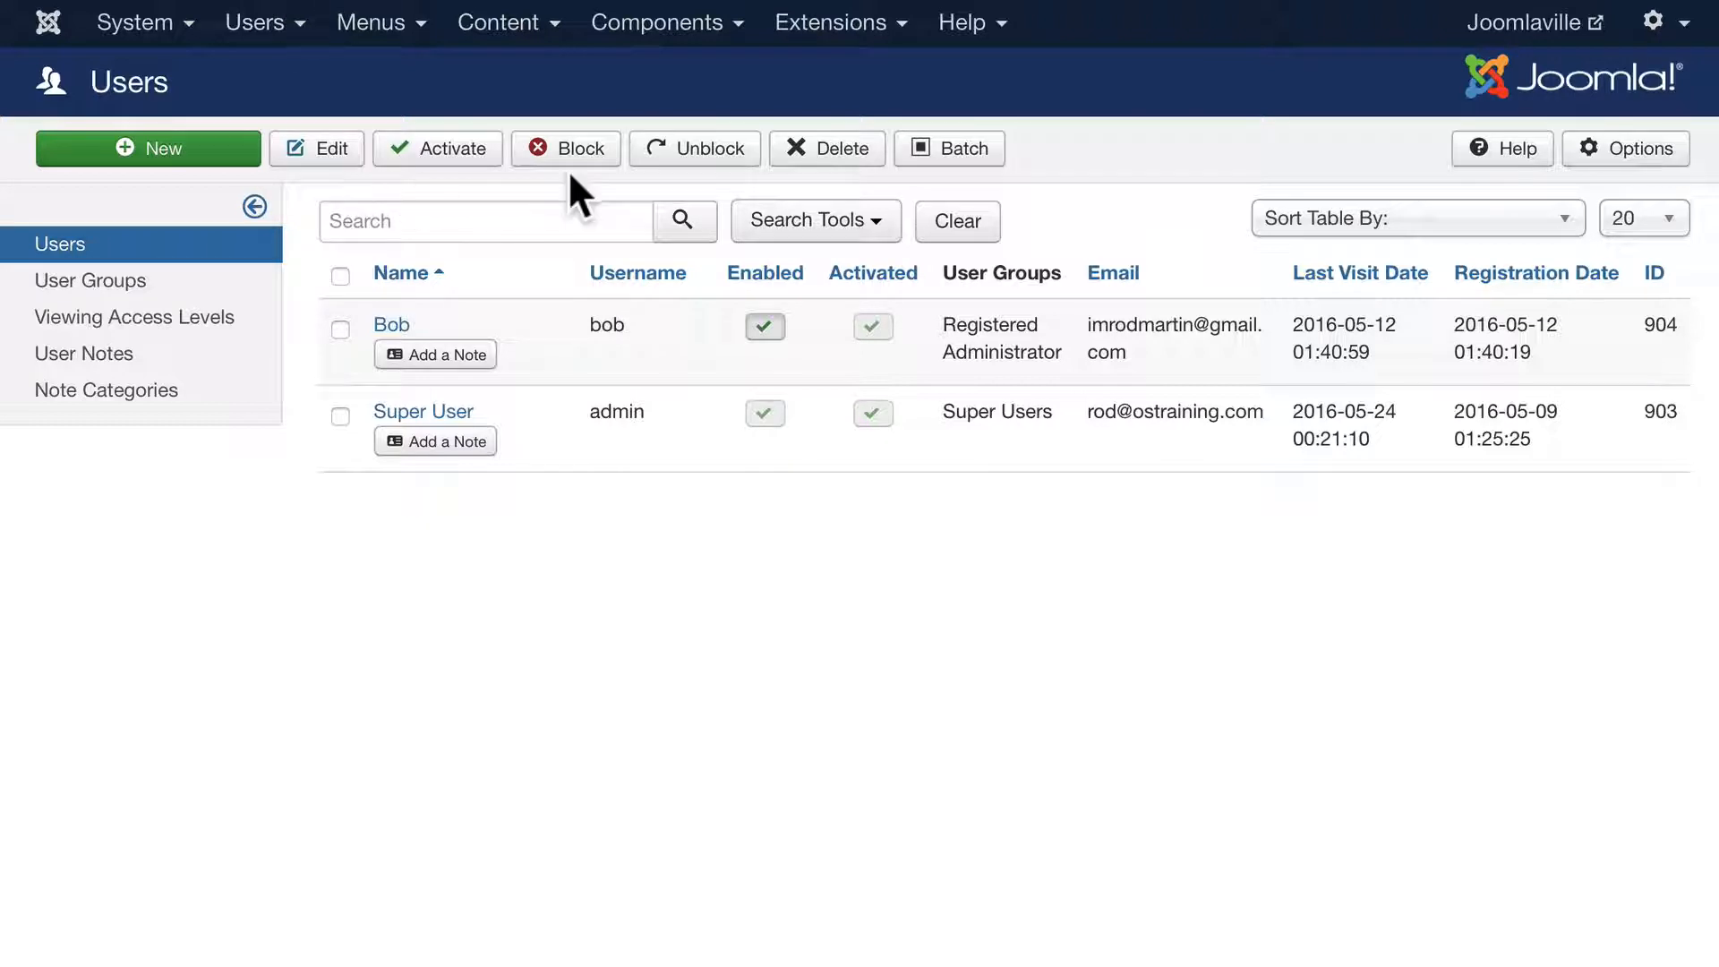
Make sure Allow User Registration is set to Yes in the user options, and save and close them.
click(1602, 148)
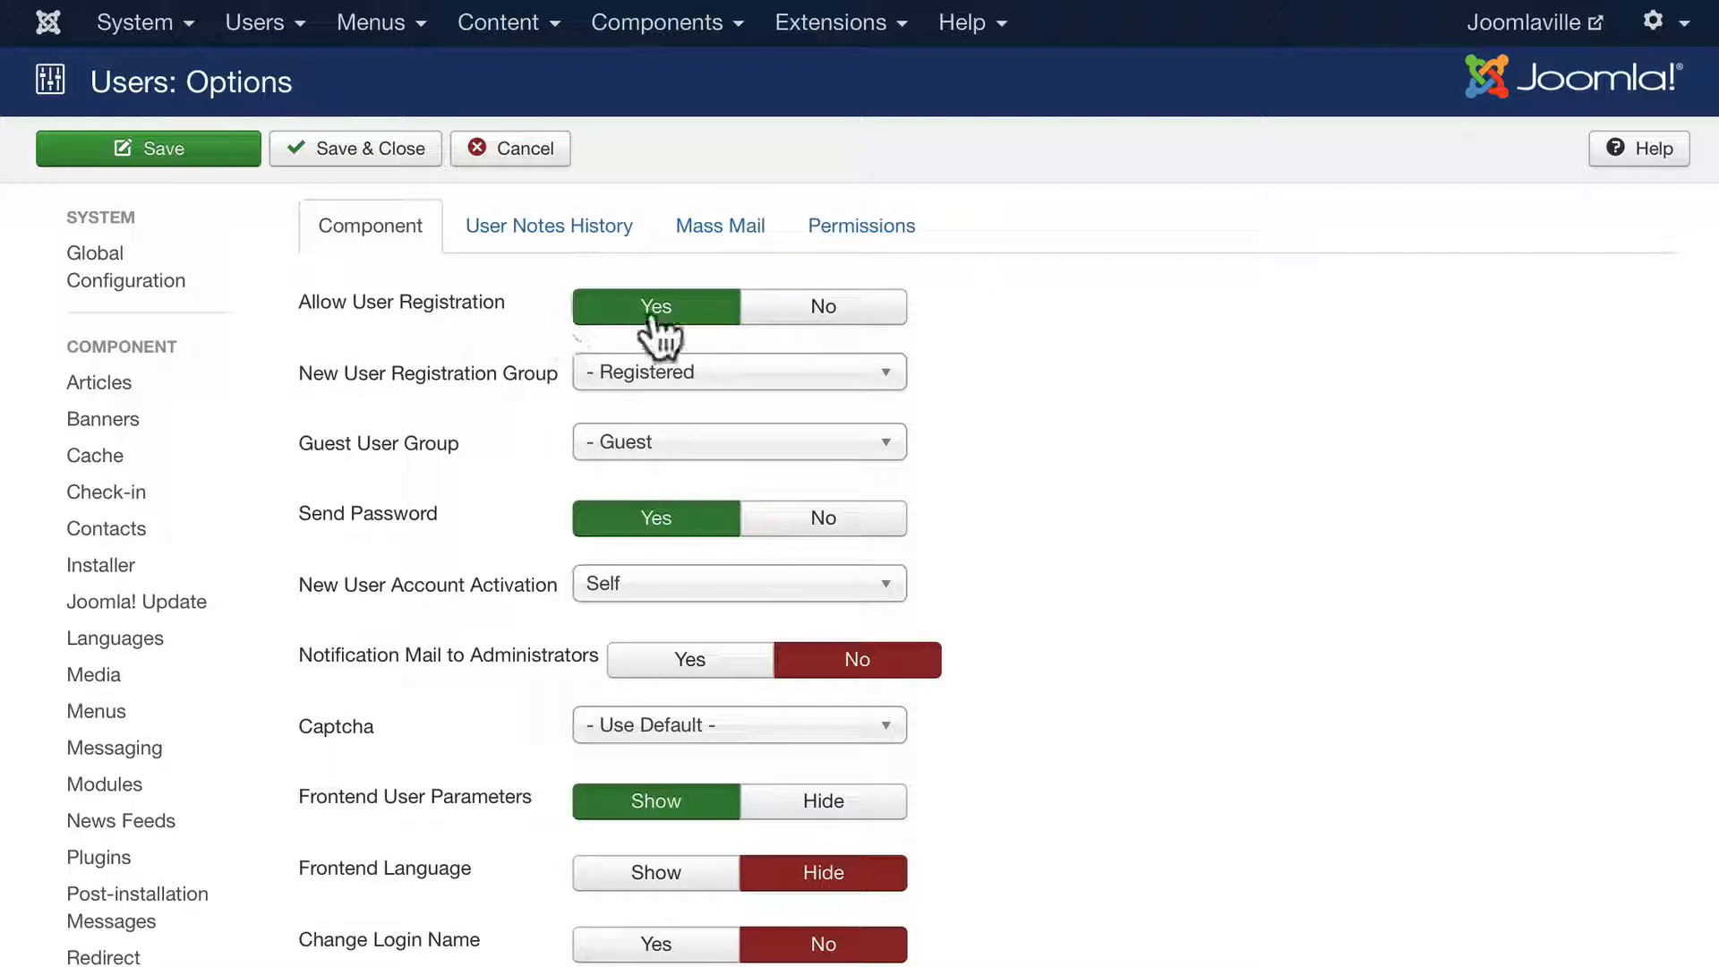
click(345, 150)
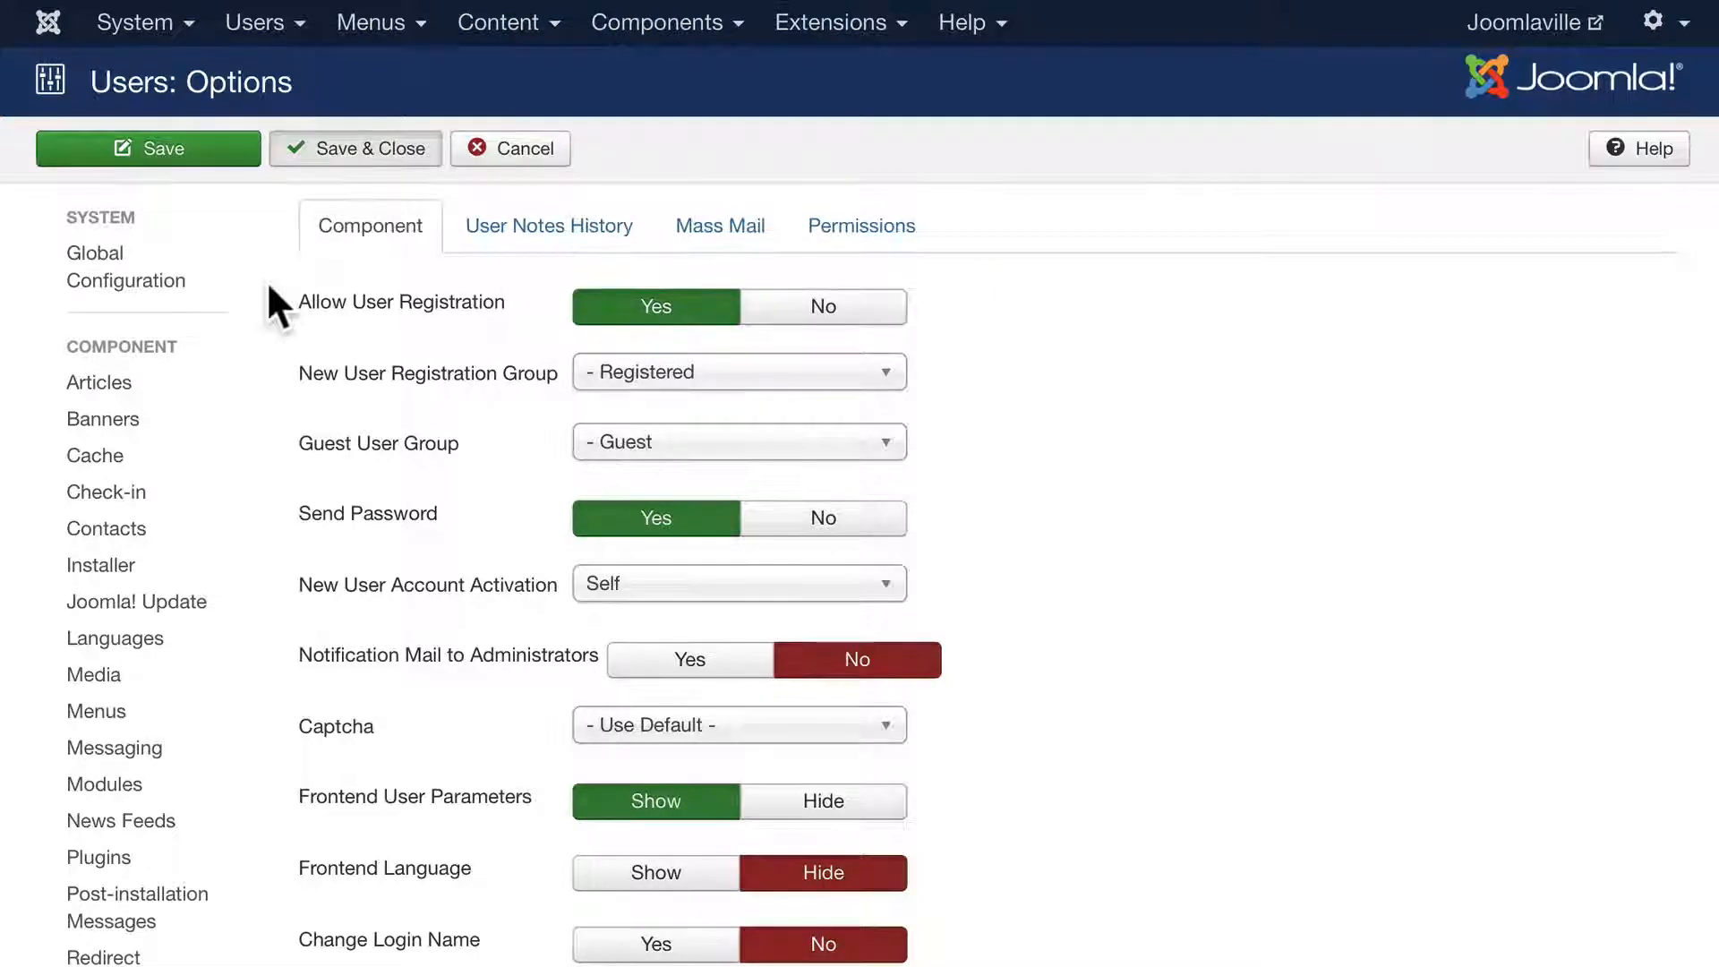
Start a new language override for the English (en-GB) site language.
click(833, 25)
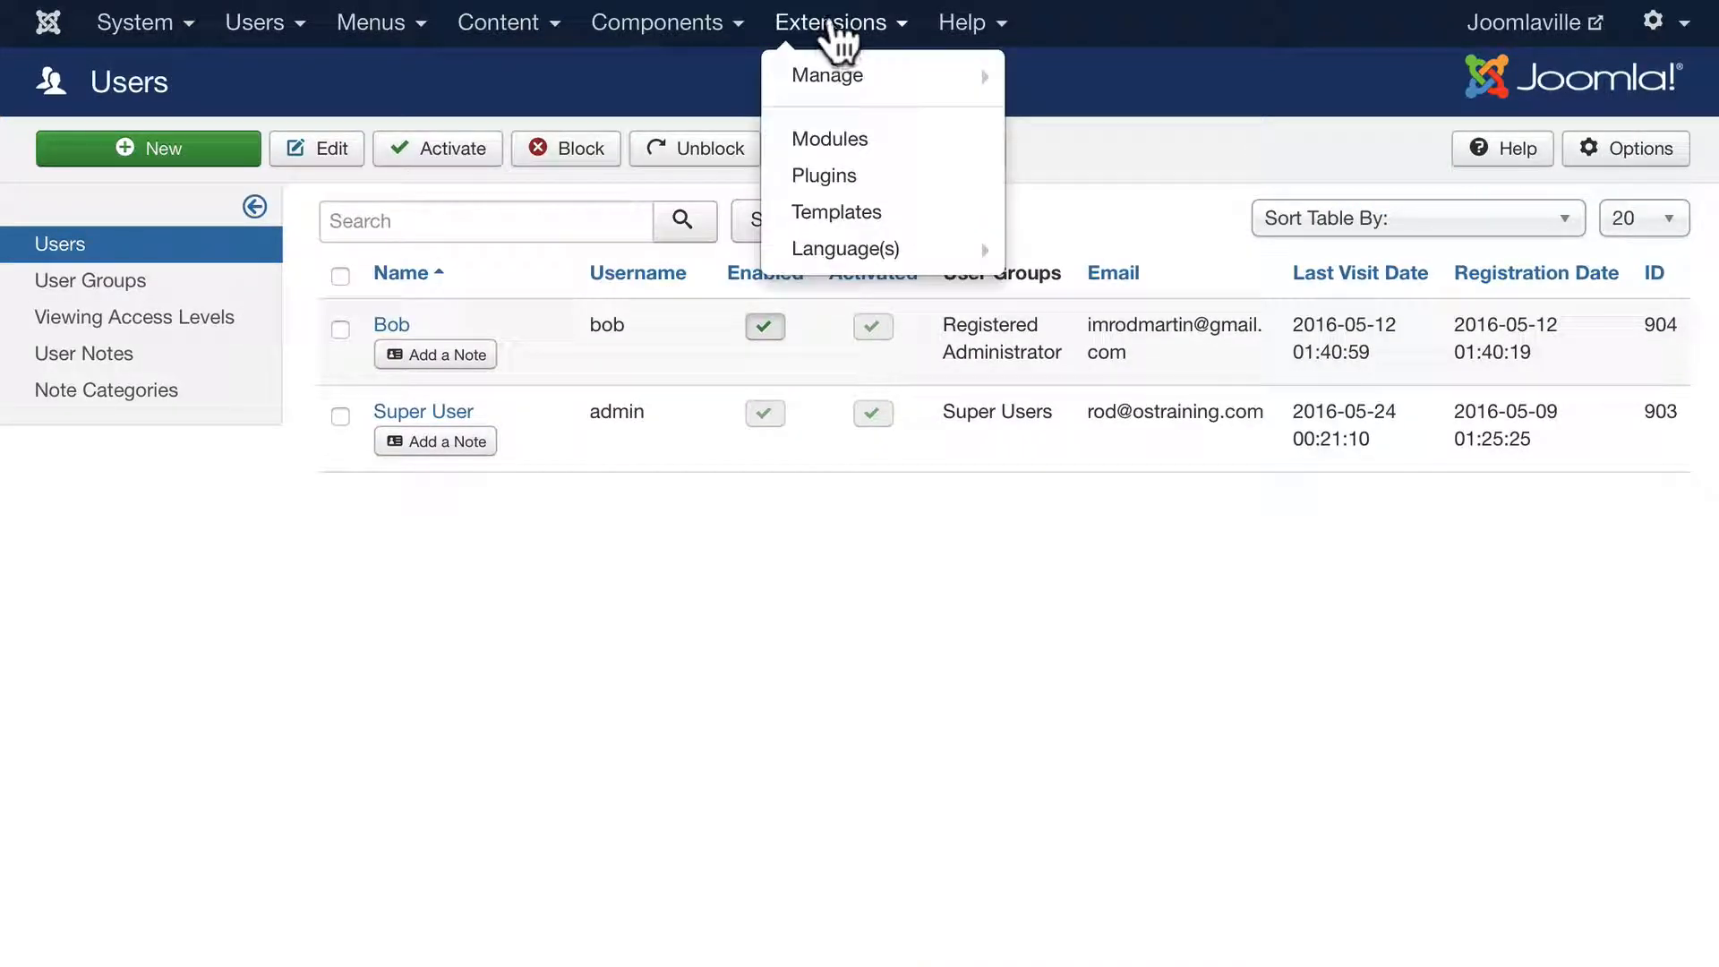
mouse_move(836, 255)
click(1072, 249)
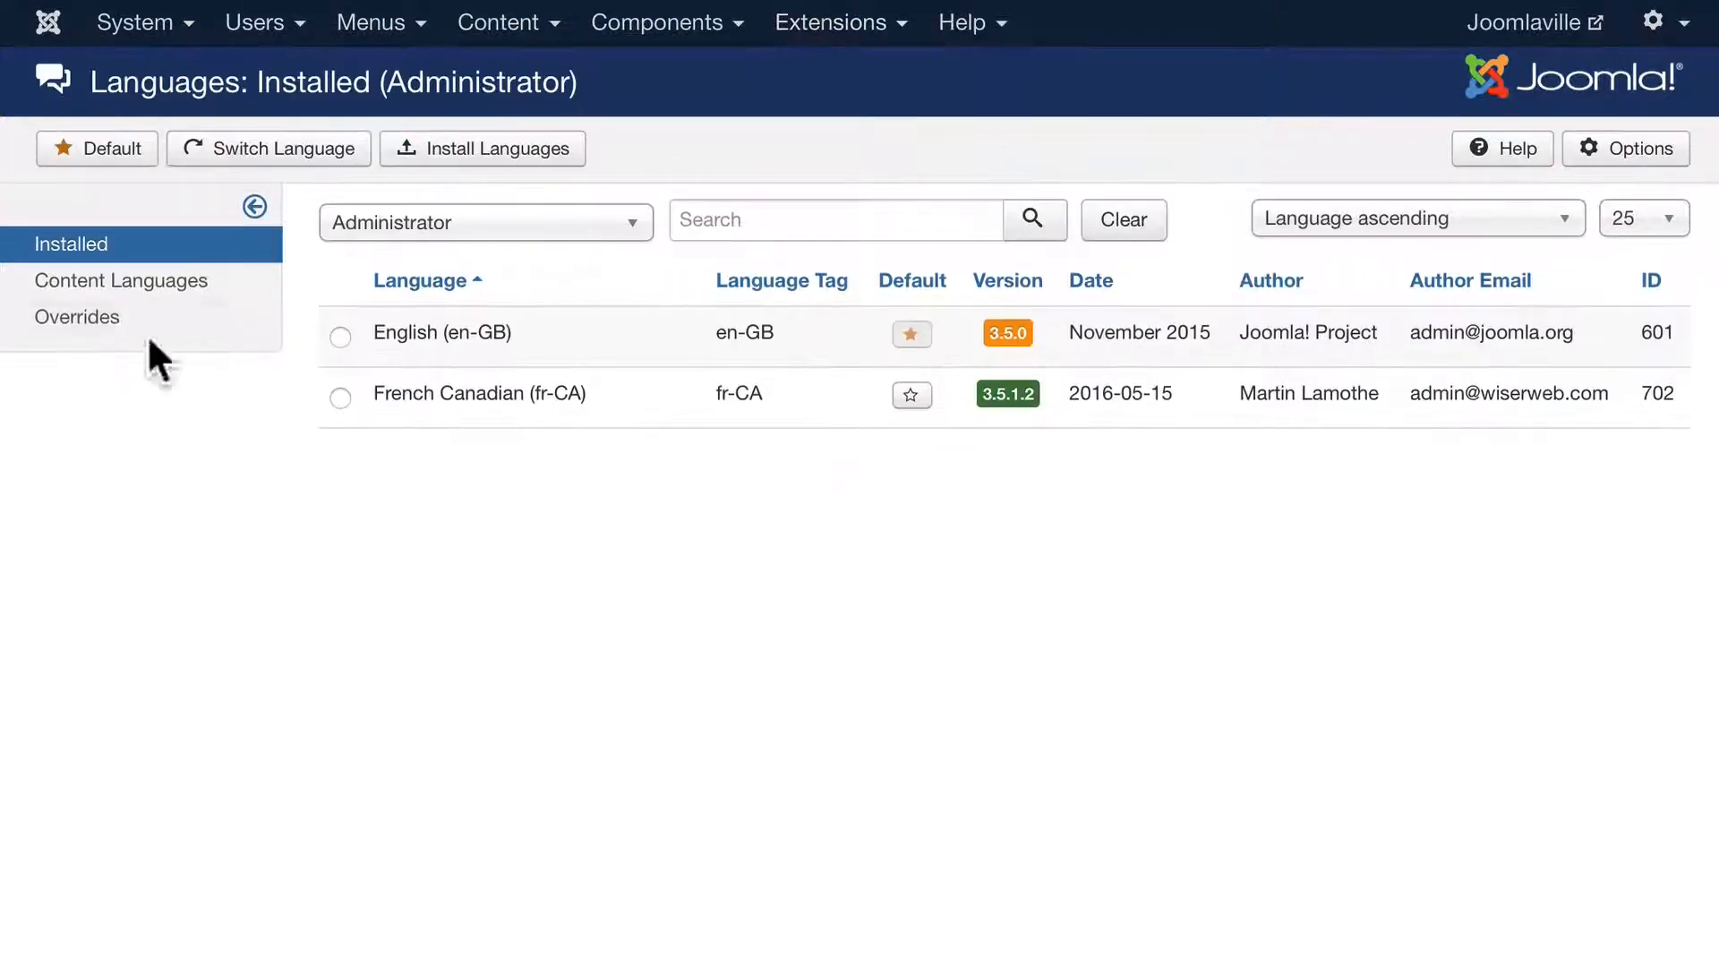
click(90, 318)
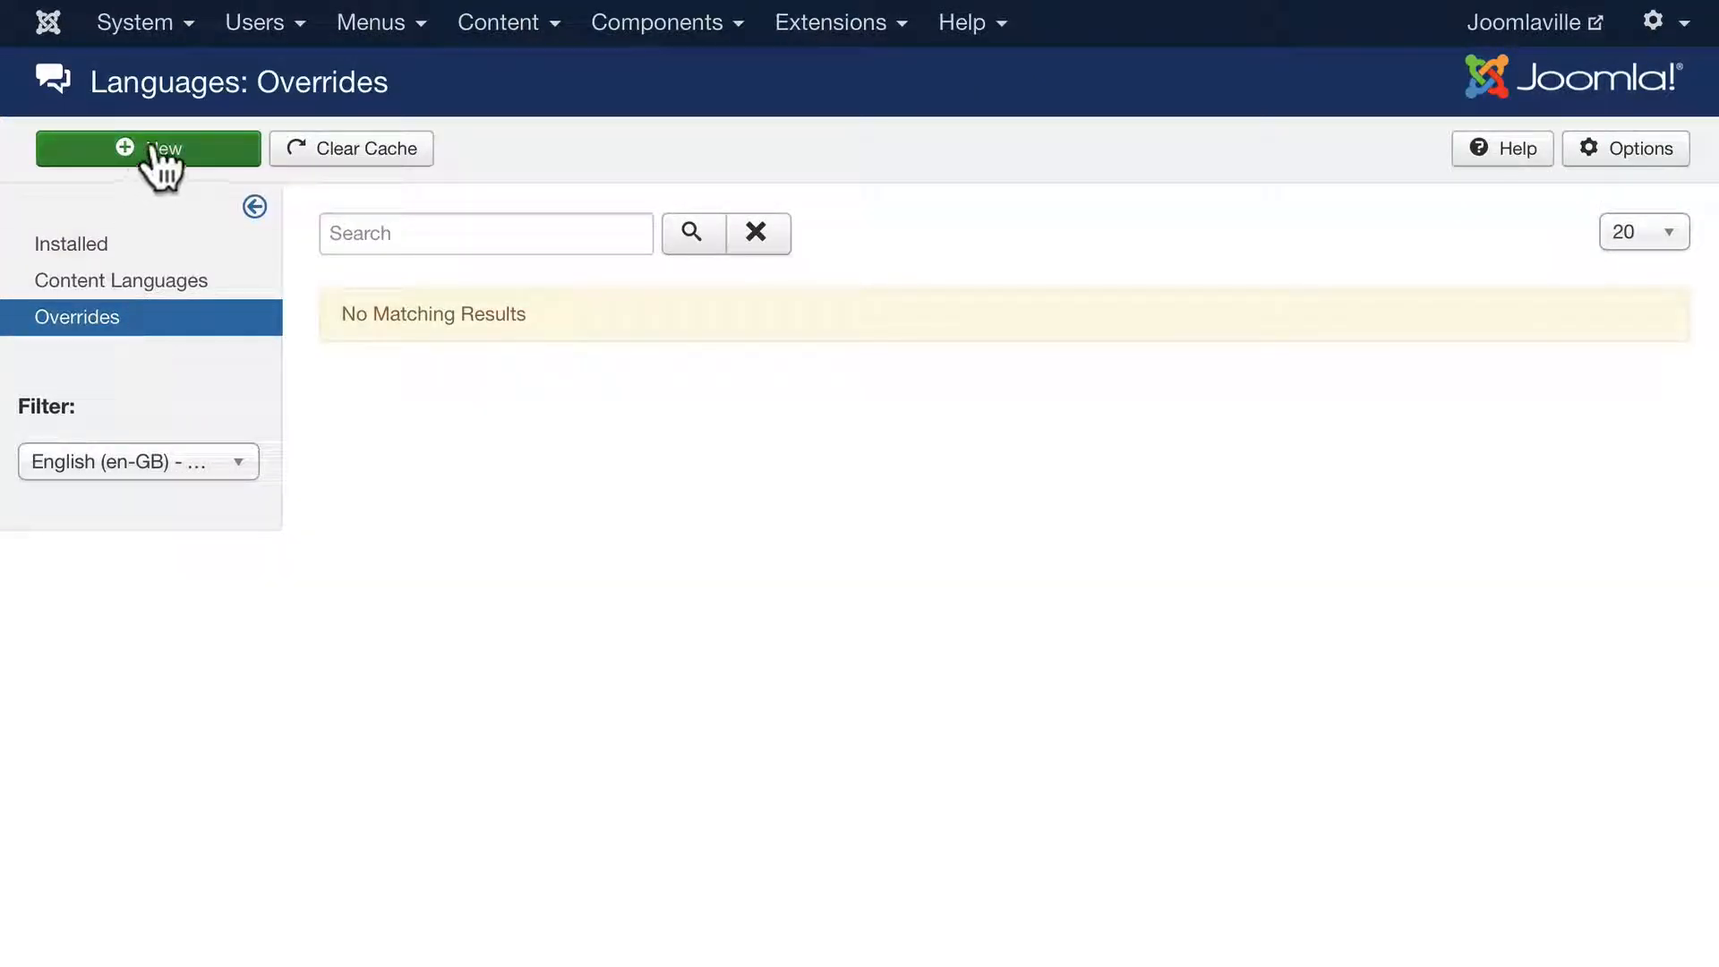
click(178, 147)
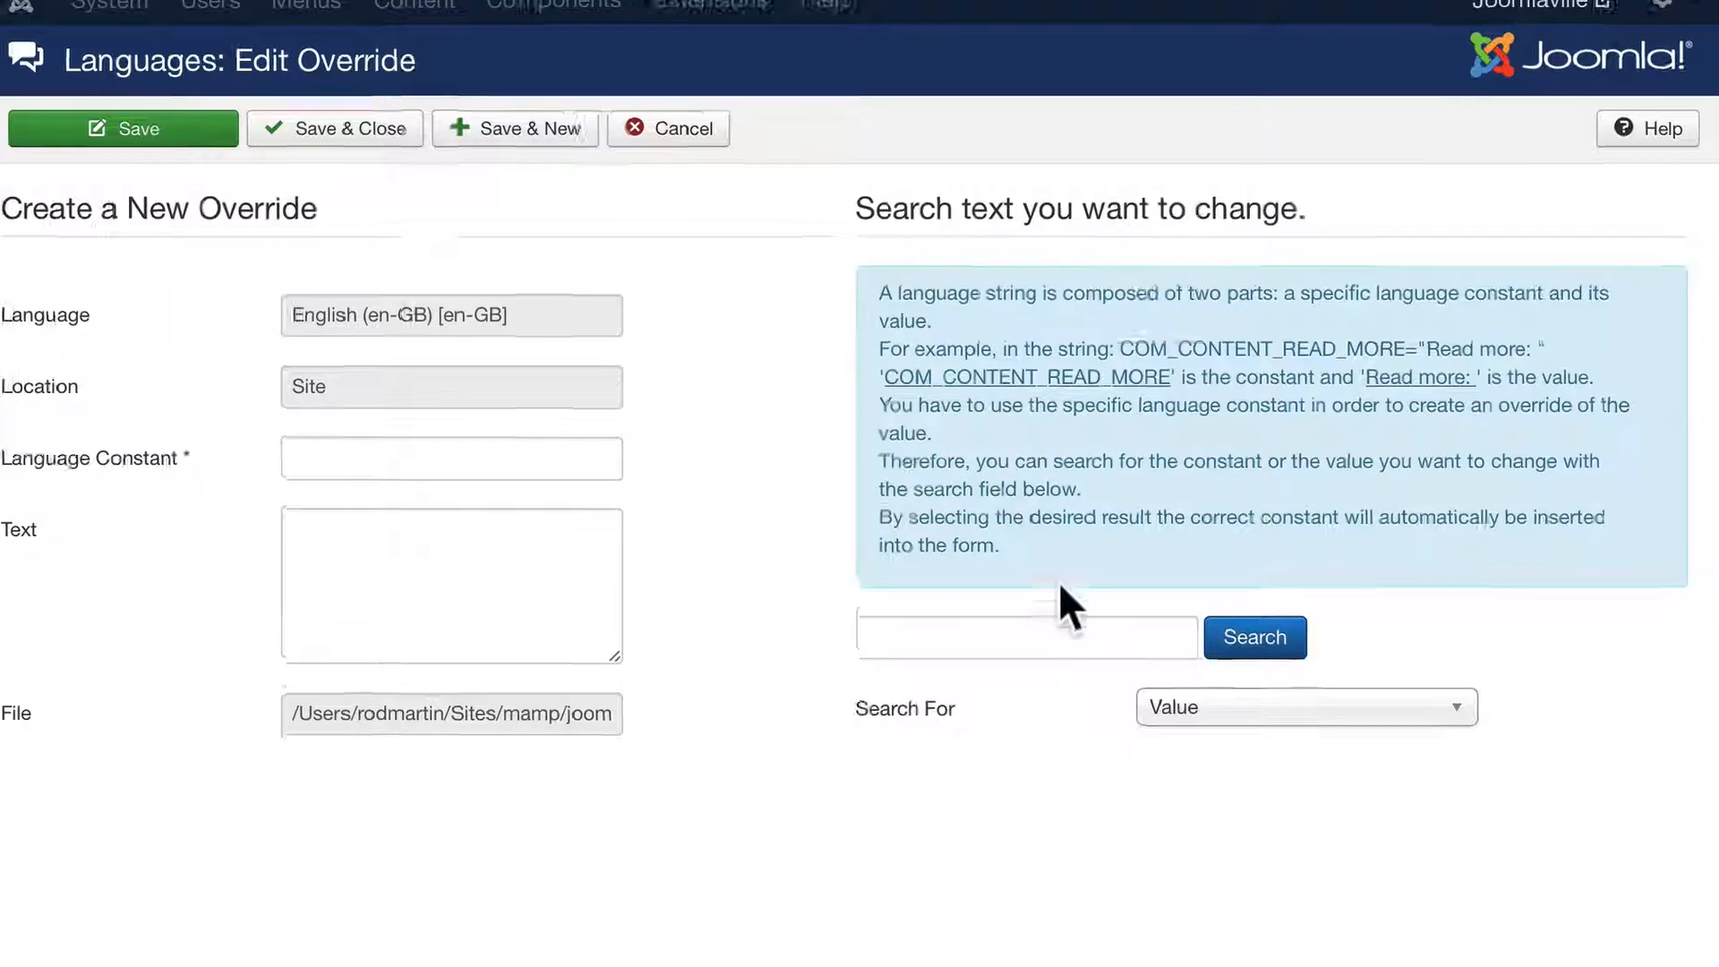
Search the language strings for the value Create an Account and choose the MOD_LOGIN_REGISTER constant for the override.
click(1015, 651)
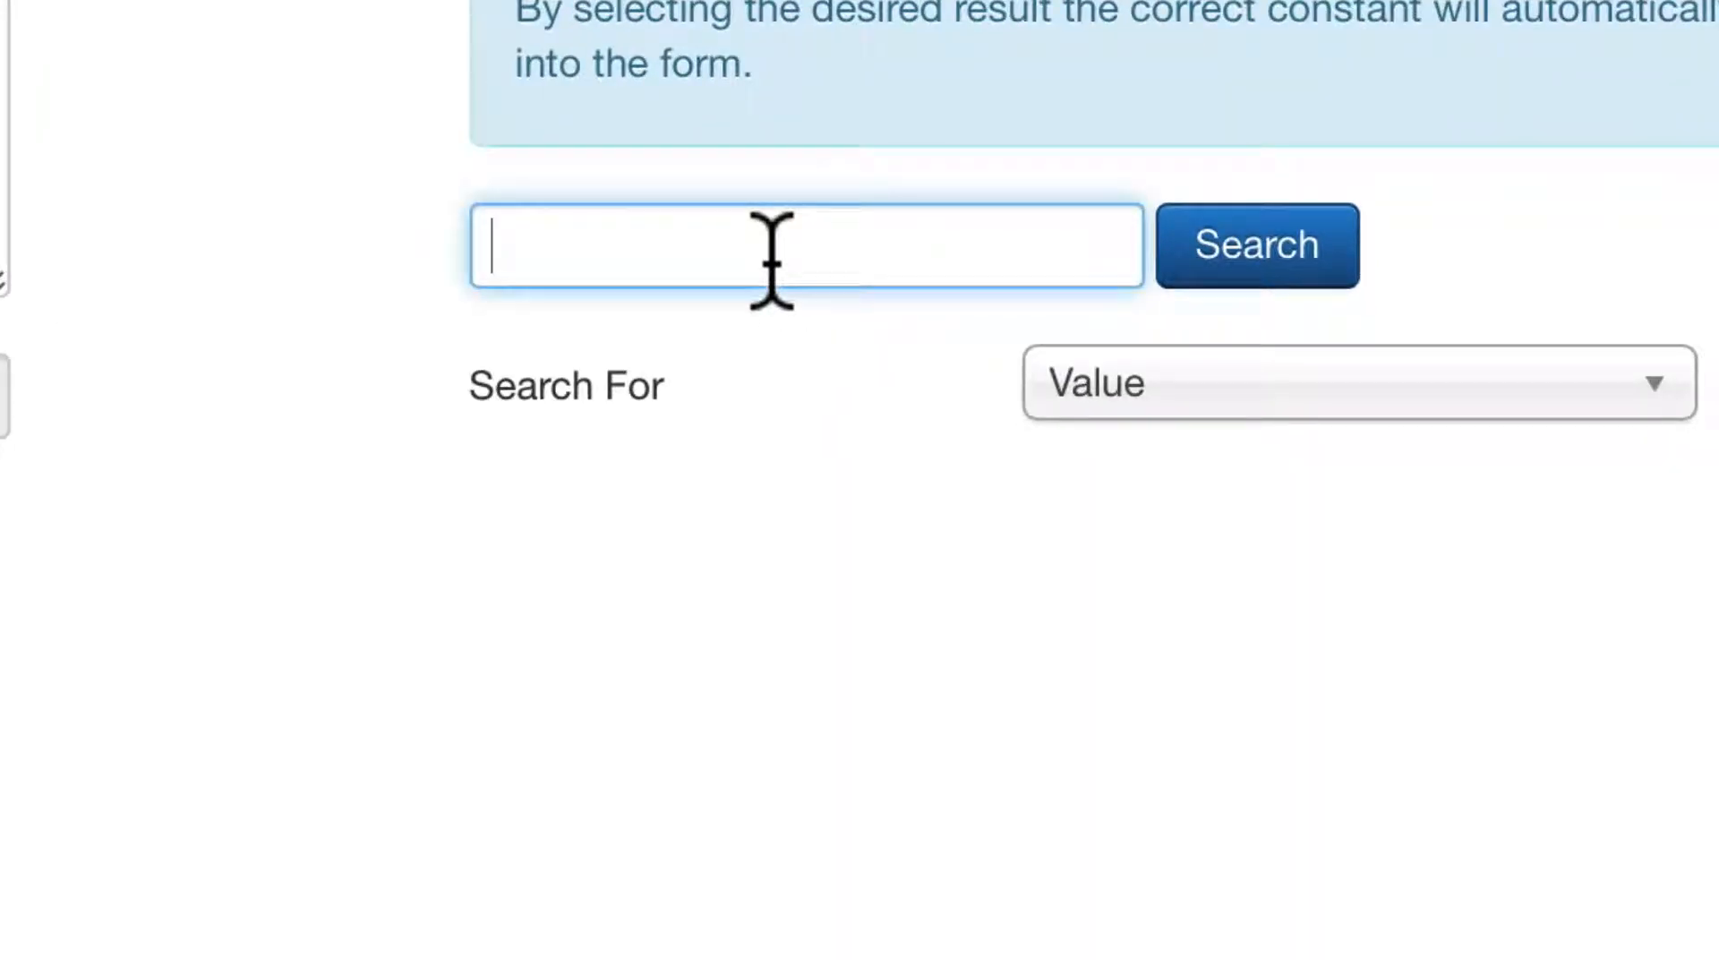
text(Create an Ac)
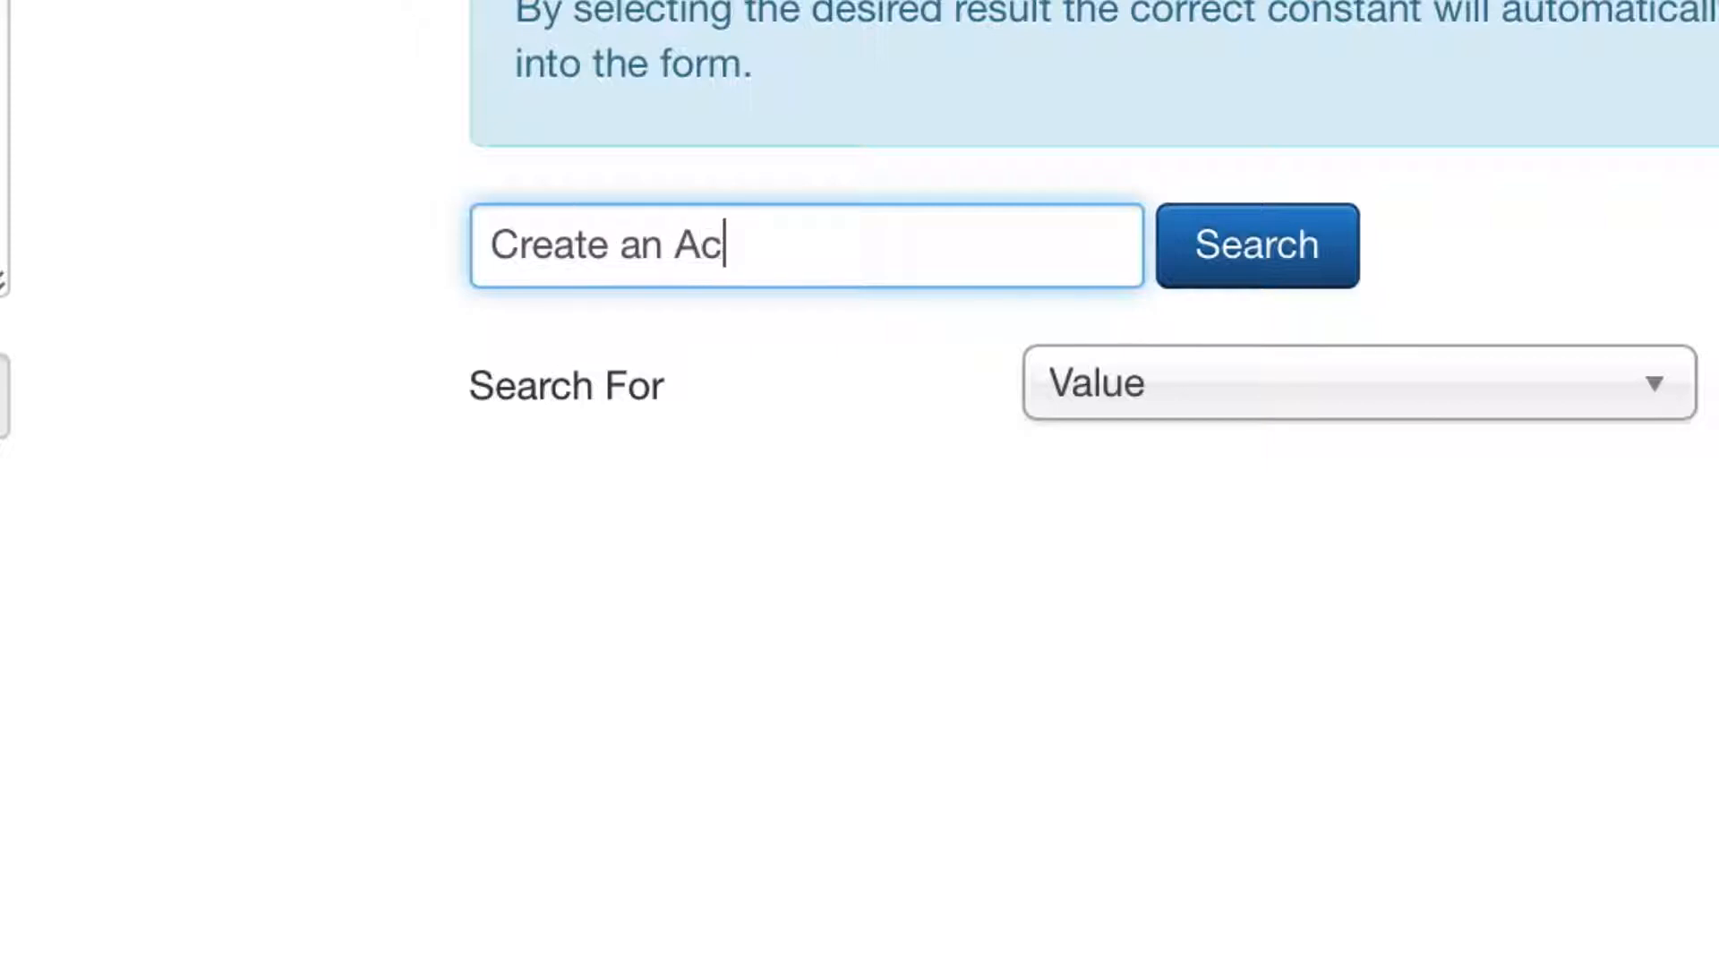
text(count)
key(Return)
scroll(717, 327, down, 2)
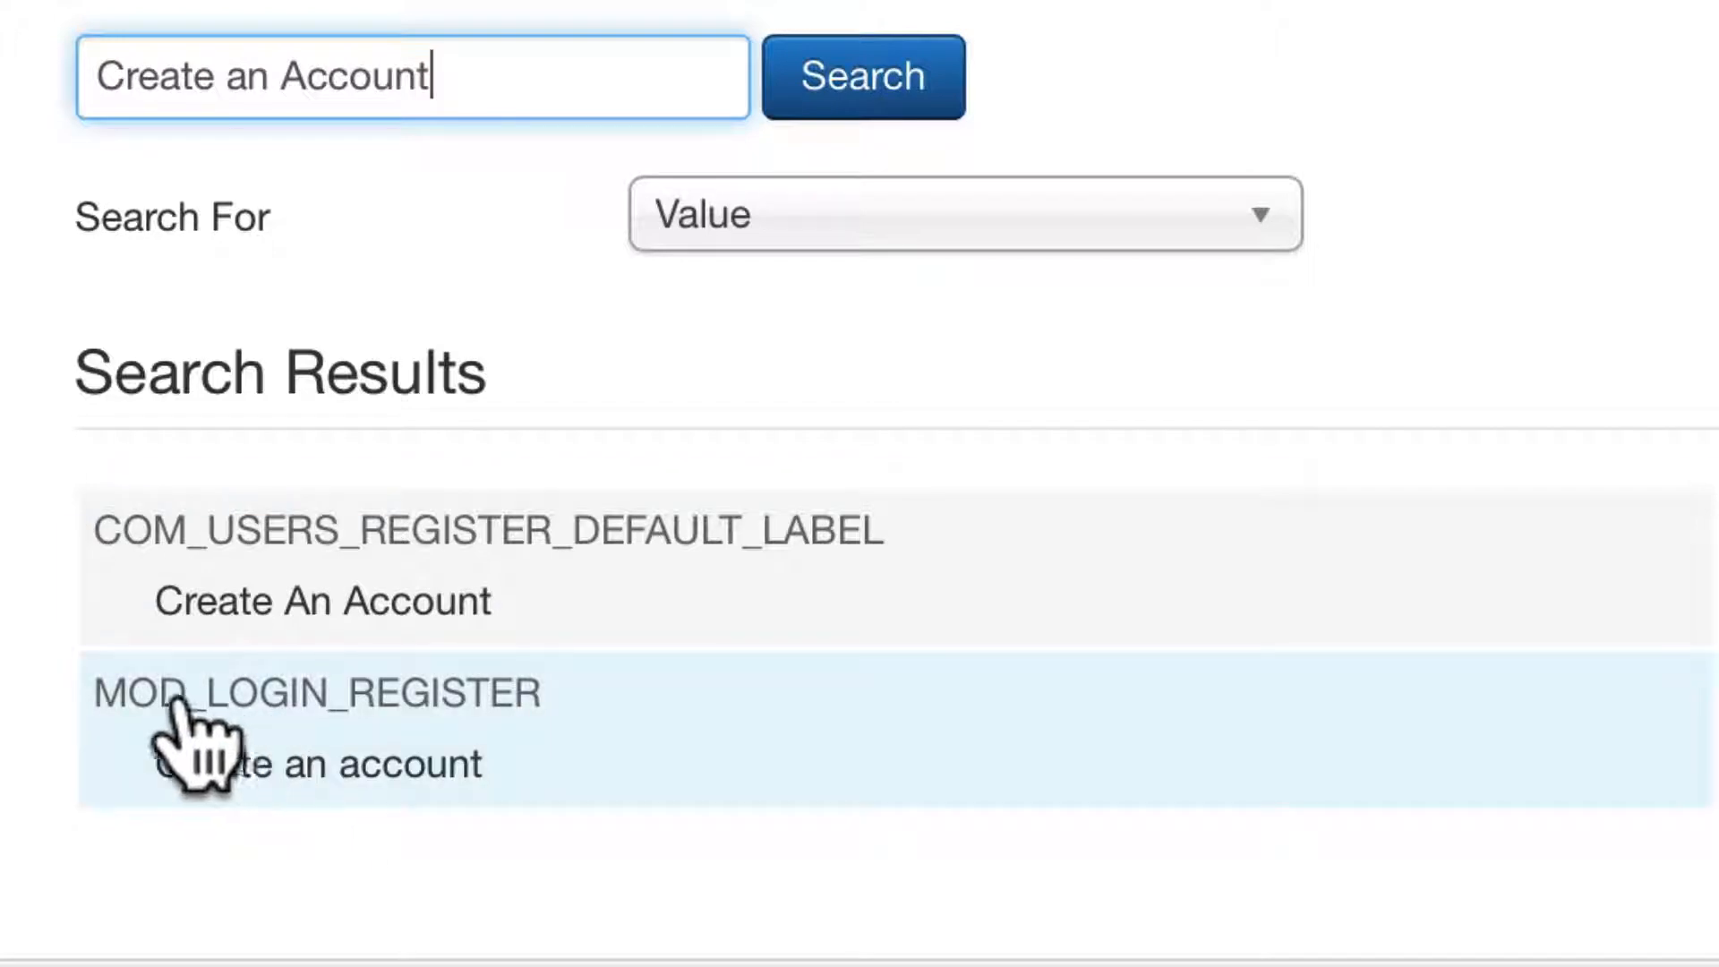
scroll(338, 729, up, 2)
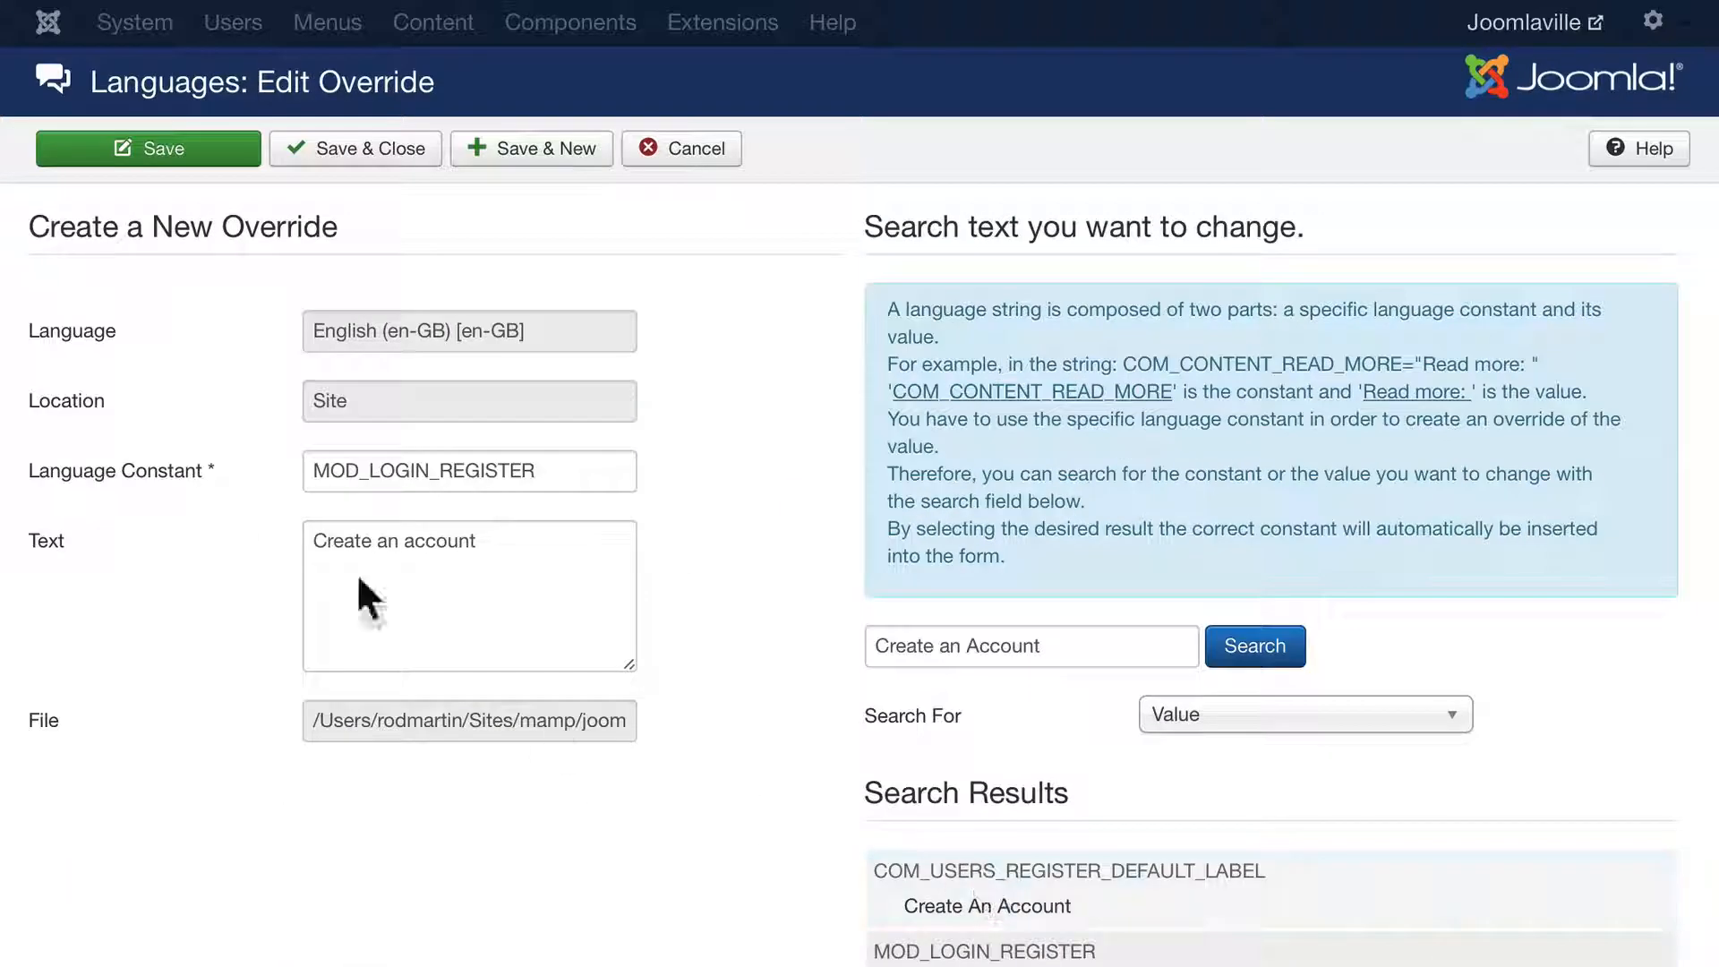
Replace the MOD_LOGIN_REGISTER override's text with Sign Up, and save and close the override.
drag(487, 540, 275, 537)
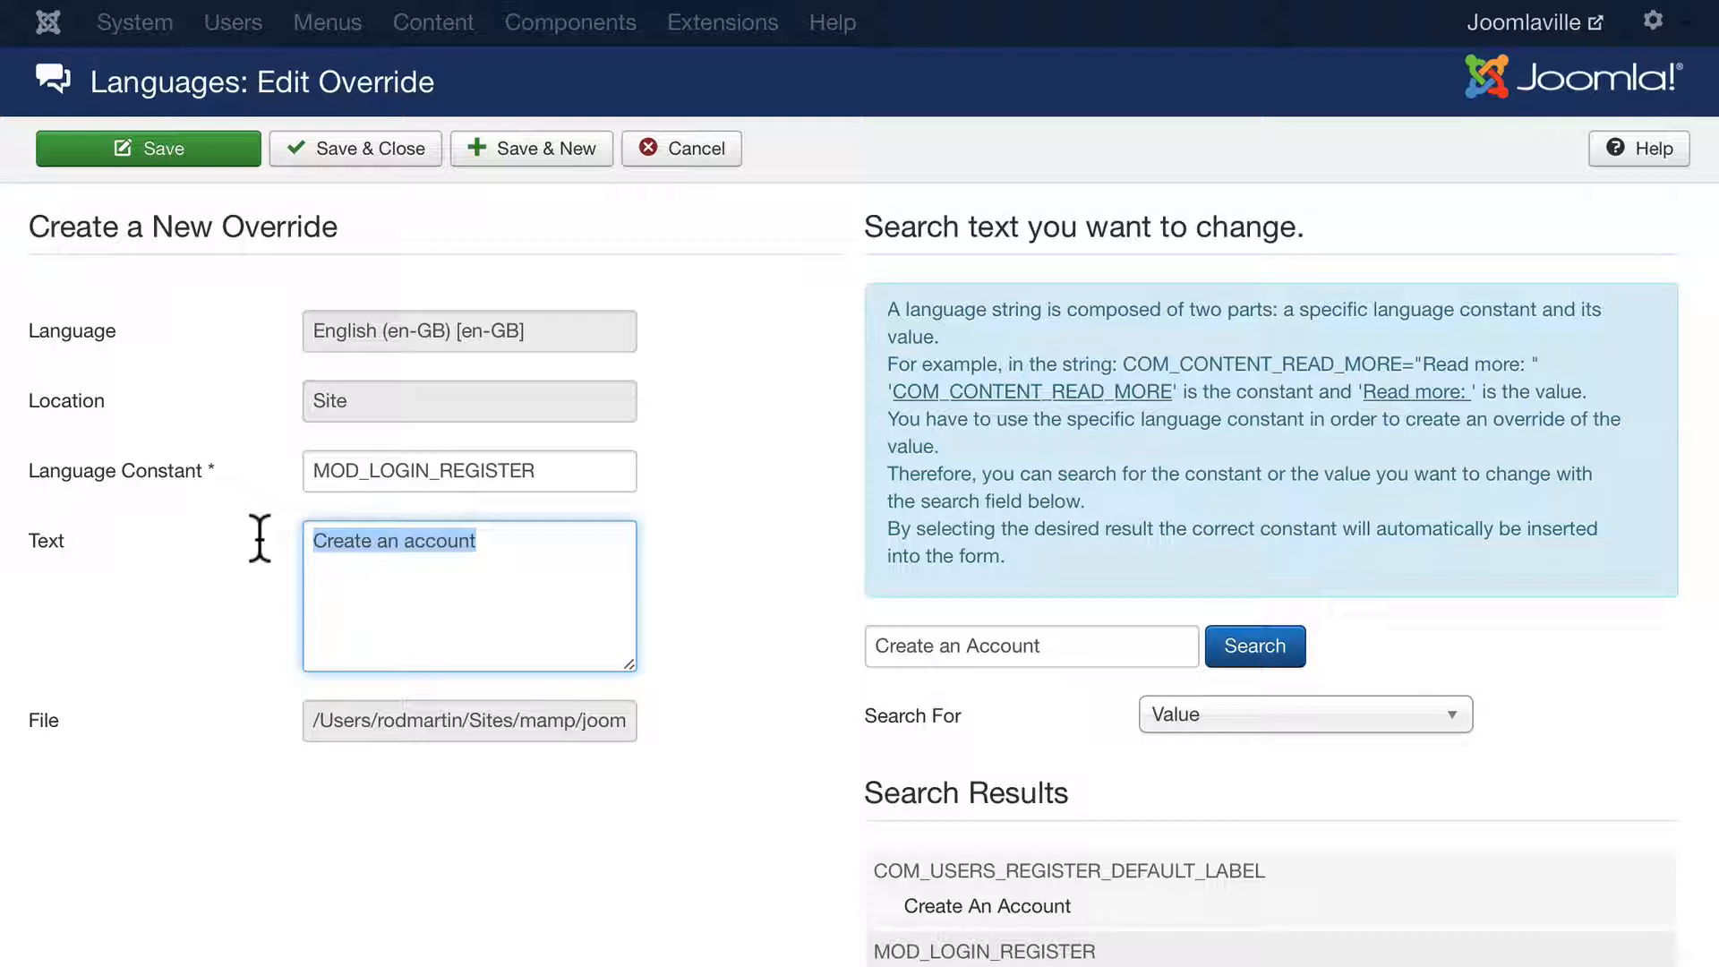
text(Sign Up)
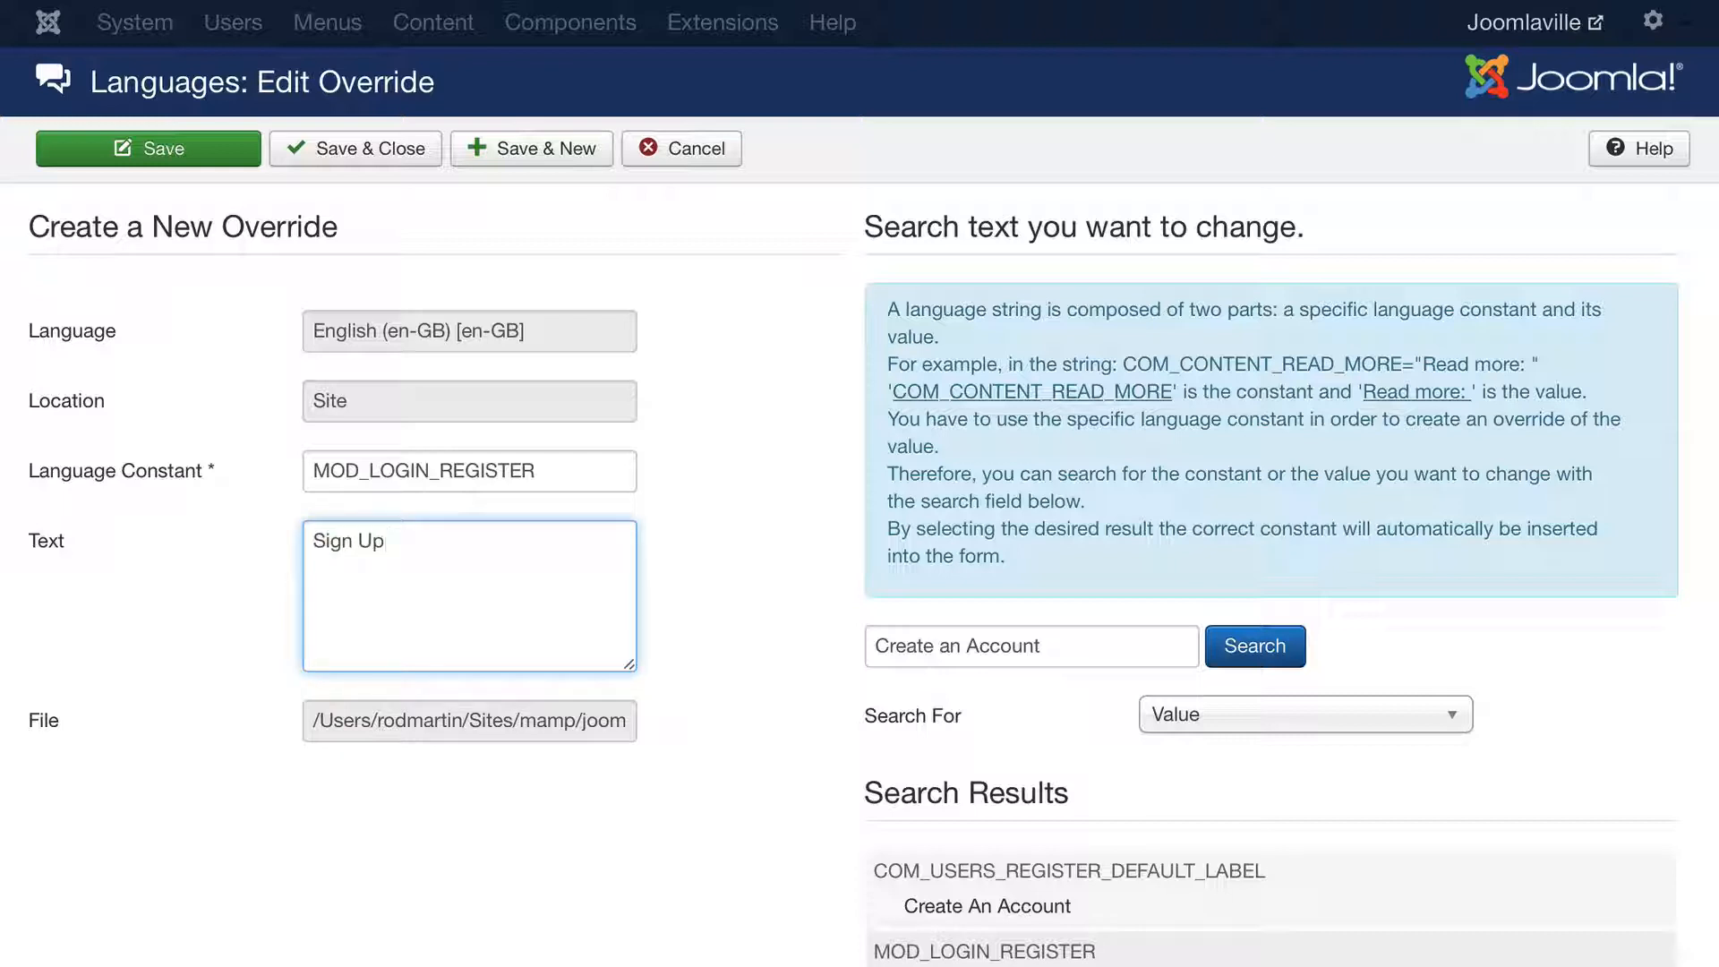
click(341, 152)
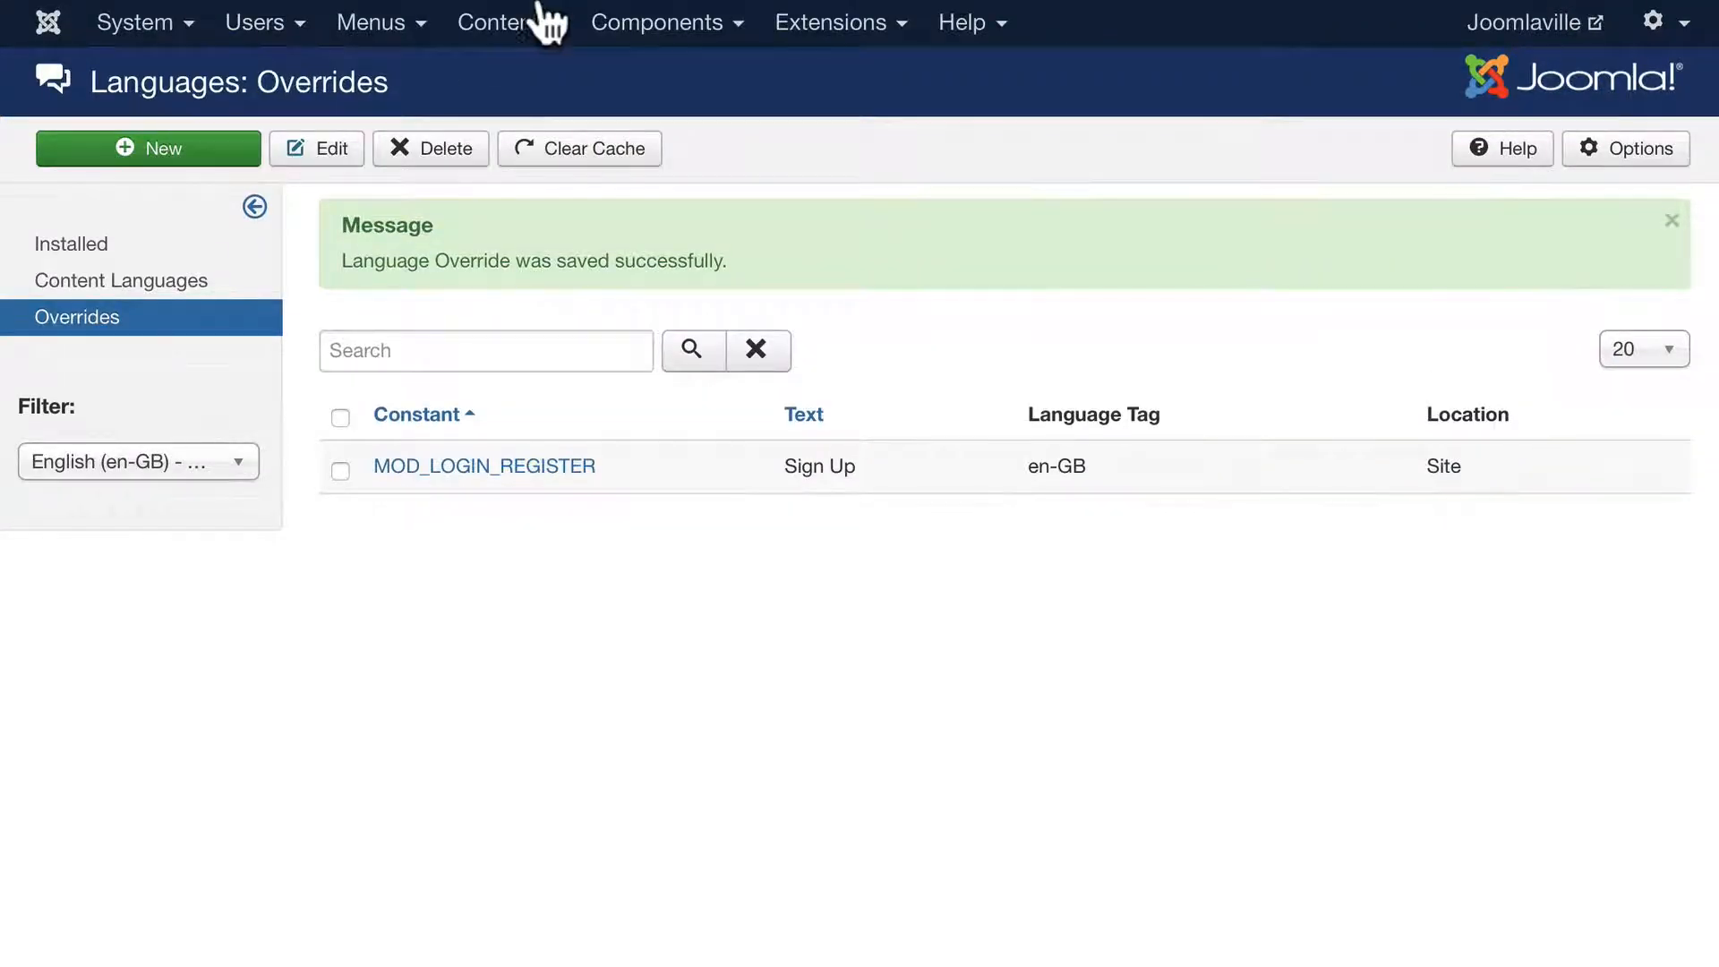
Switch to the public site's home page and reload it to check the registration link in the login form.
click(546, 0)
key(super+r)
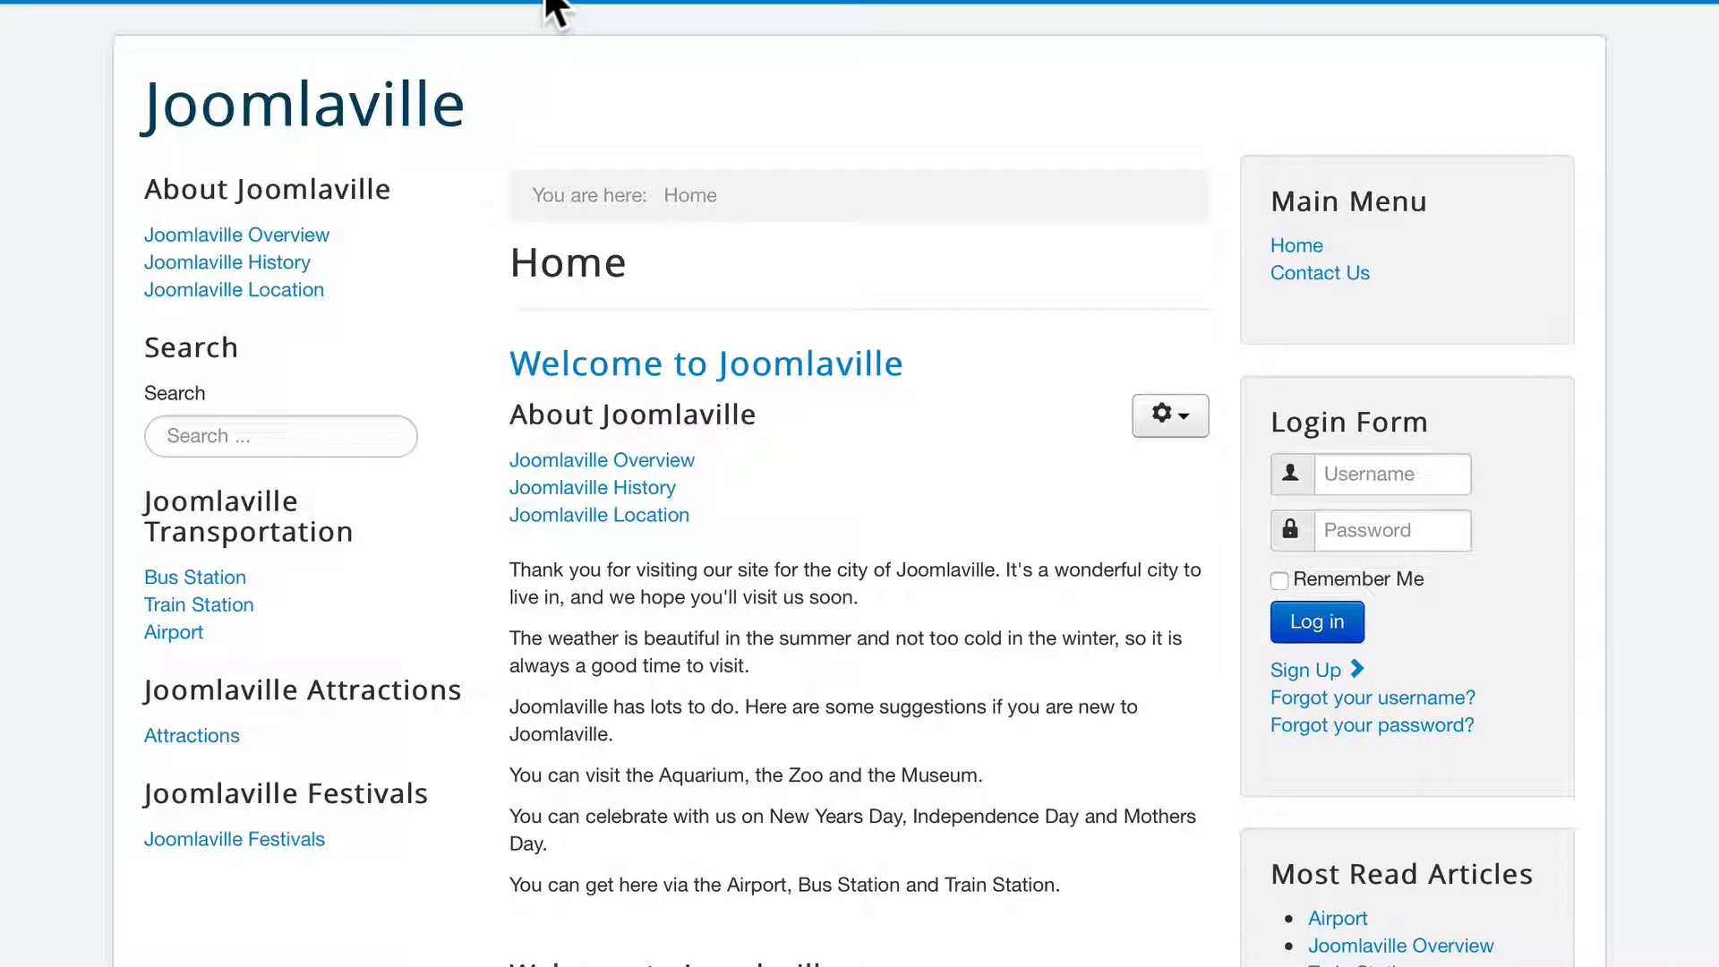